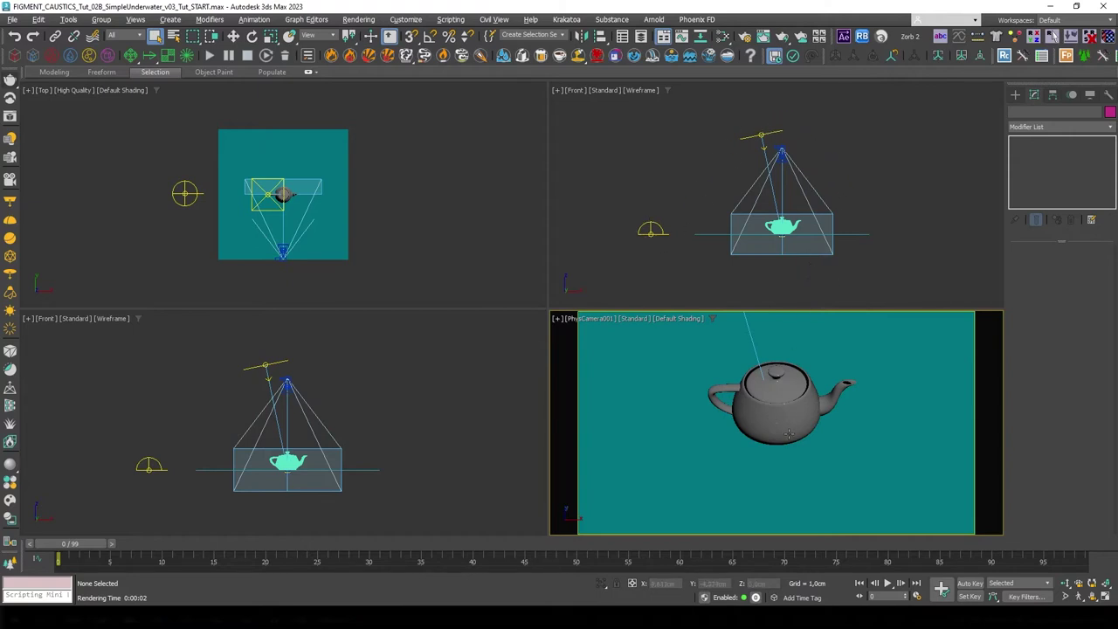
Render the camera view of the teapot scene as a test, then close the frame buffer.
left_click(11, 117)
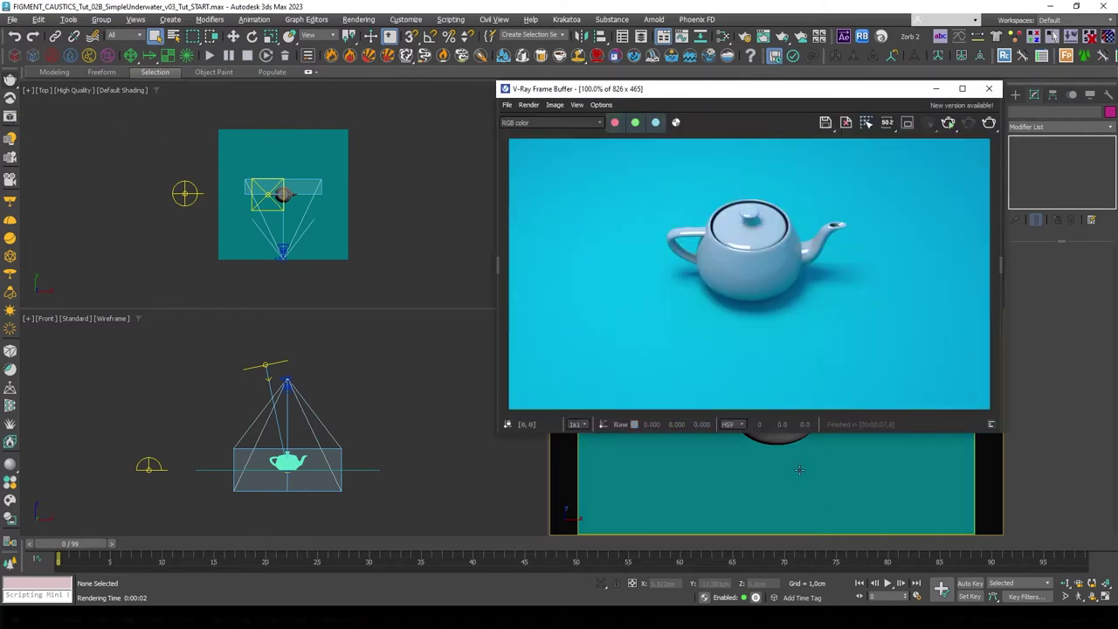
left_click(989, 90)
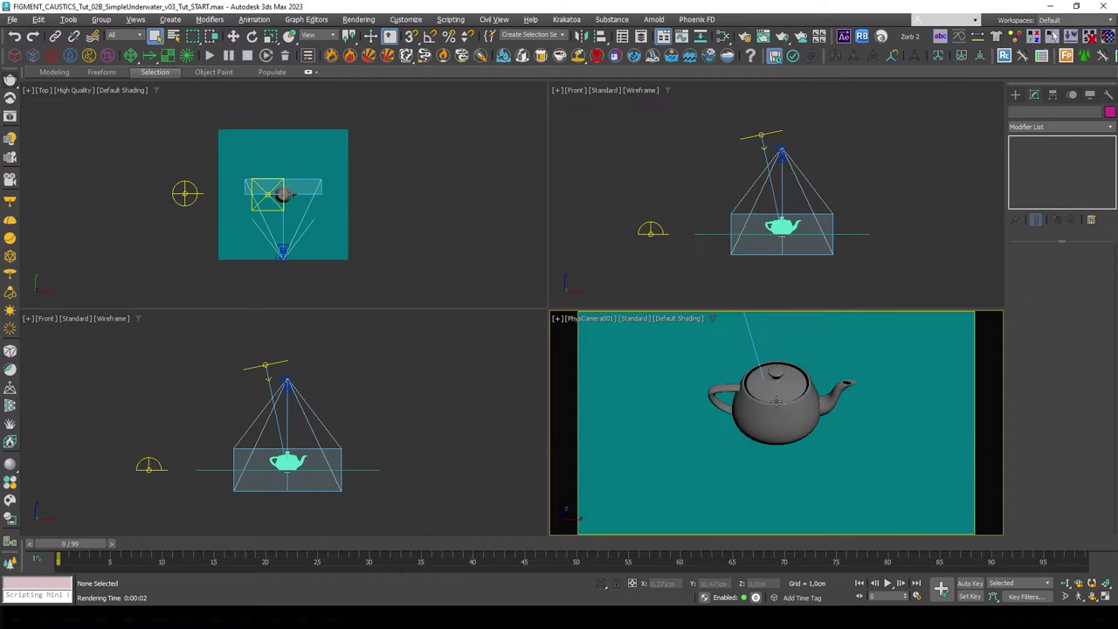
Add a VRayBitmap map to the material graph in the Slate Material Editor.
key("m")
right_click(200, 324)
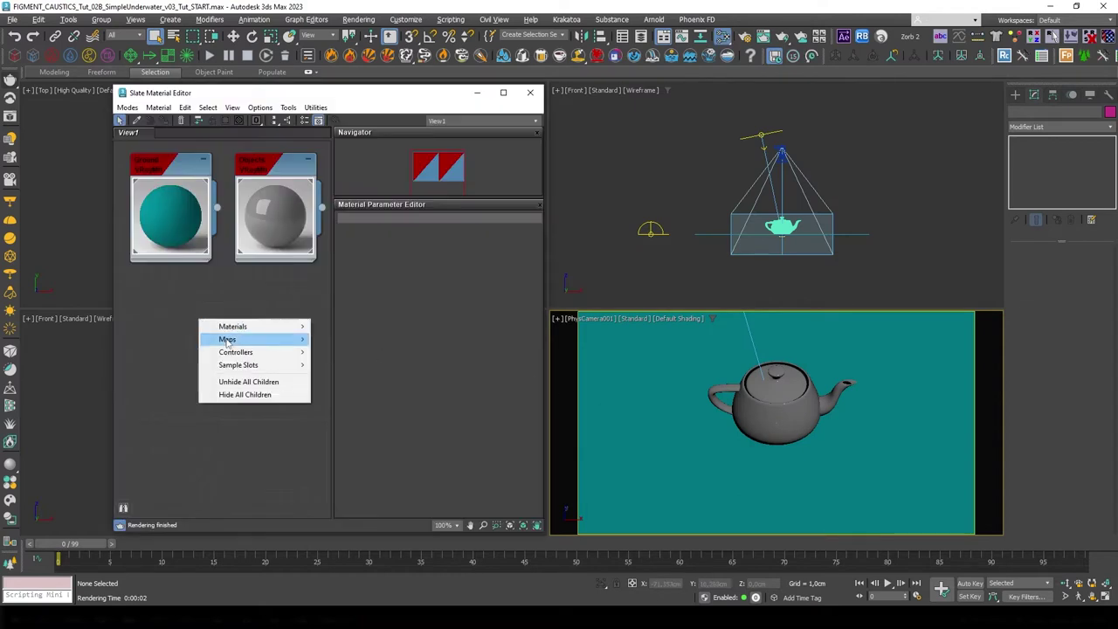
mouse_move(240, 339)
mouse_move(349, 402)
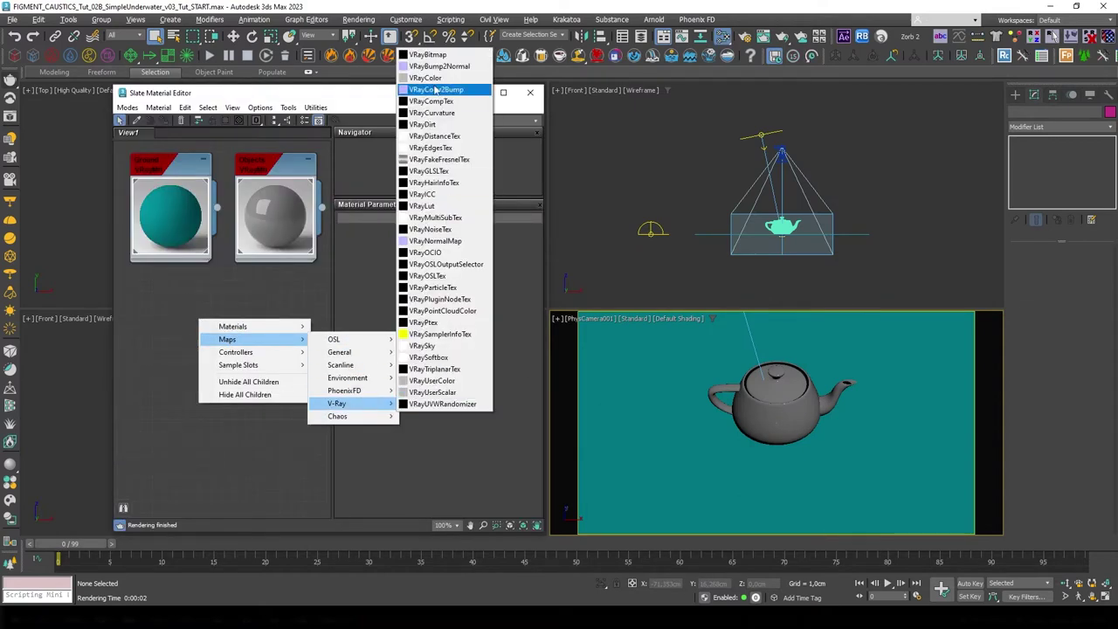
left_click(433, 56)
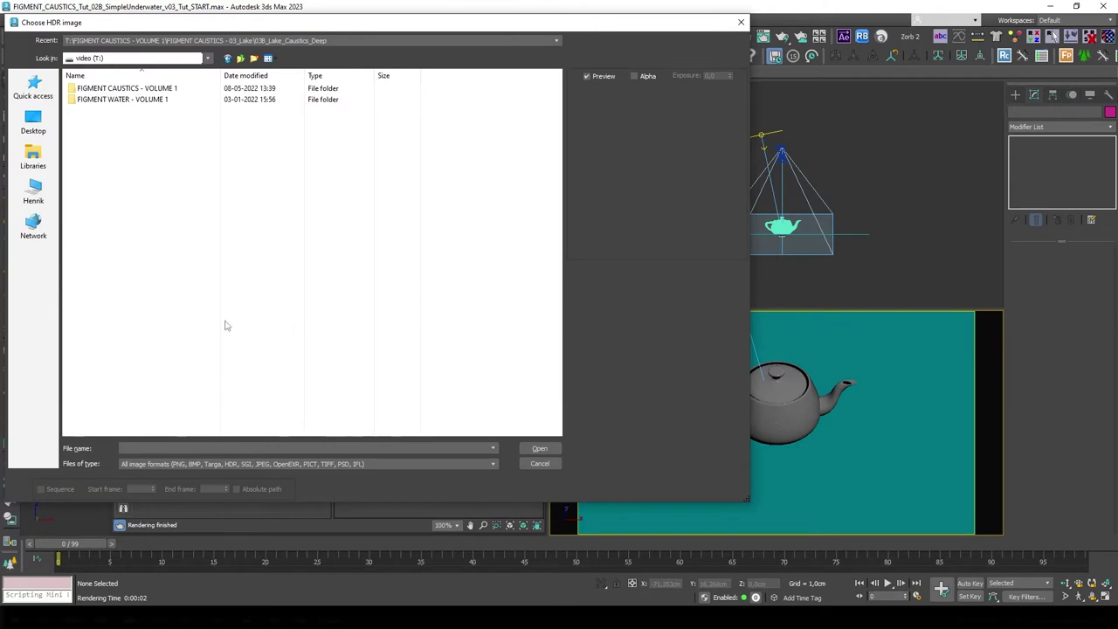
Load the 03B_Lake_Caustics_Deep images from the FIGMENT CAUSTICS - 03_Lake folder as a sequence covering frames 0 to 239.
double_click(189, 89)
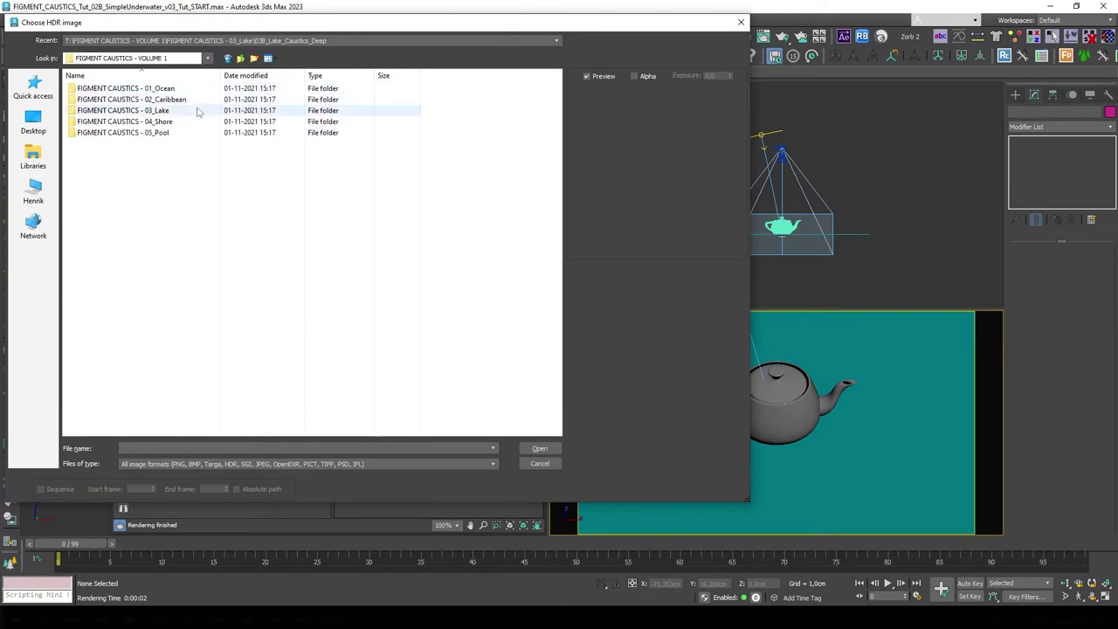
double_click(198, 112)
double_click(197, 100)
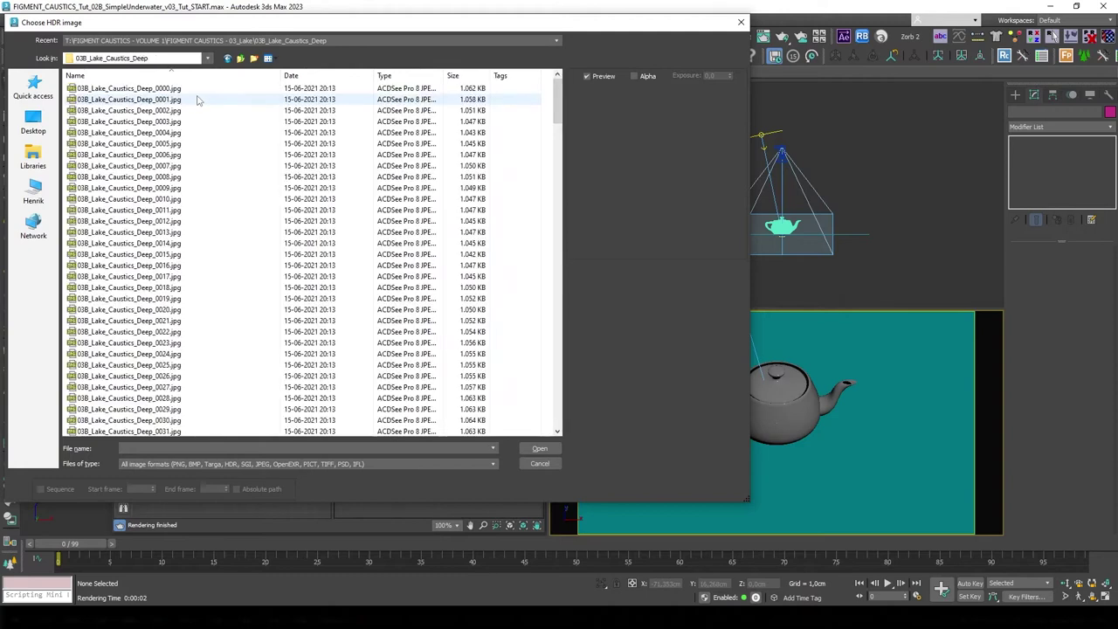
left_click(166, 99)
left_click(157, 143)
left_click(151, 176)
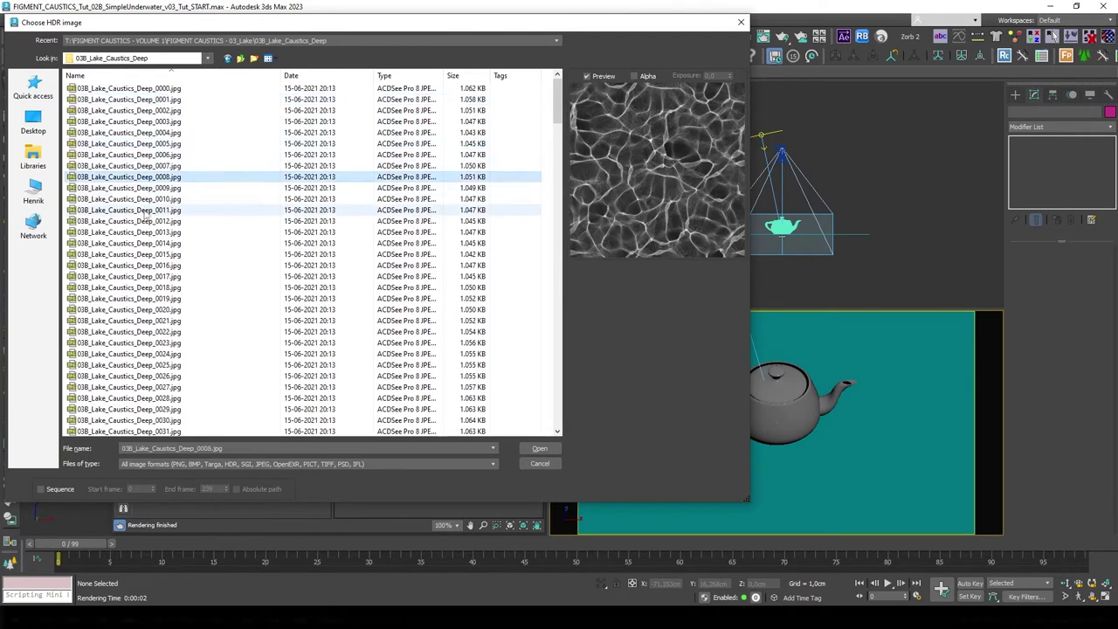
left_click(147, 211)
left_click(158, 264)
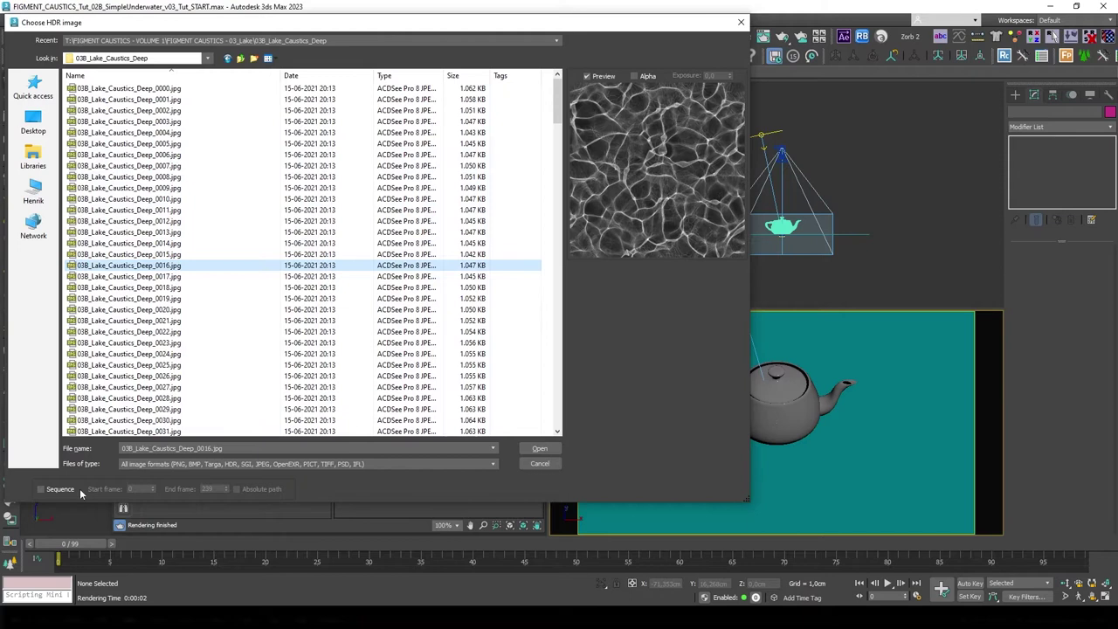
left_click(41, 489)
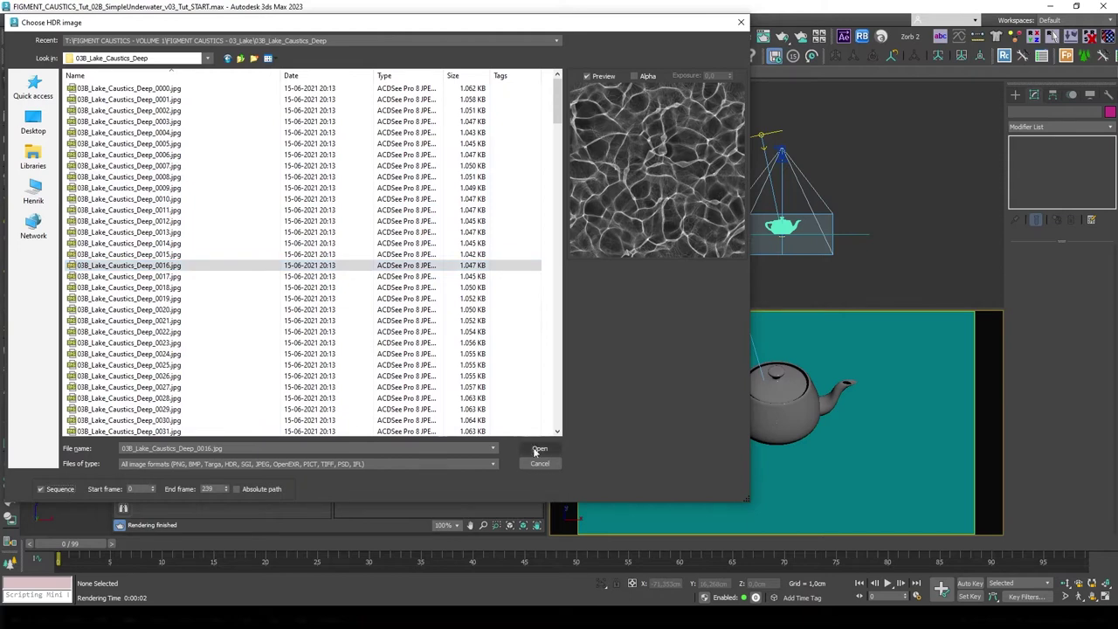
left_click(539, 449)
Rename the bitmap map Caustics and set its color space transfer function type to None.
double_click(165, 321)
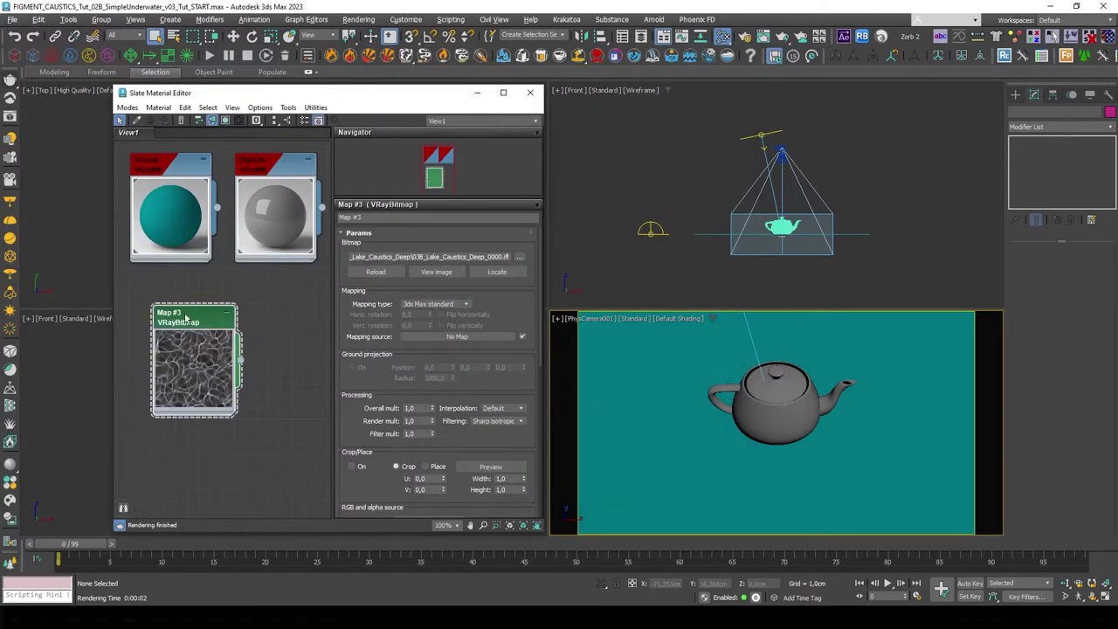
type("Caustics")
key("Return")
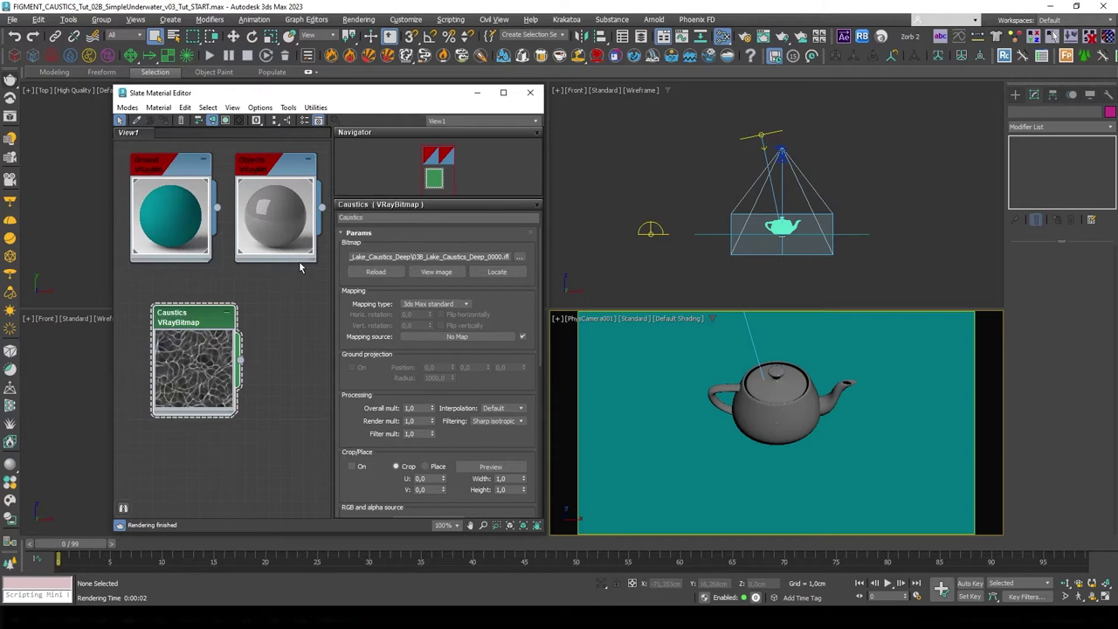
scroll(460, 279, "down", 5)
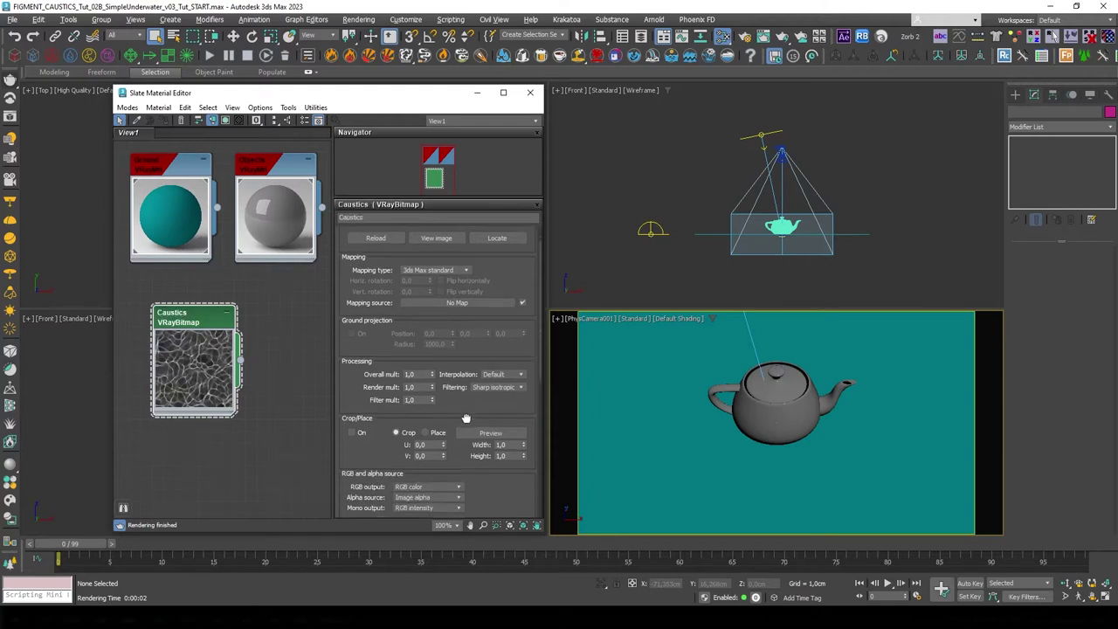
left_click(404, 401)
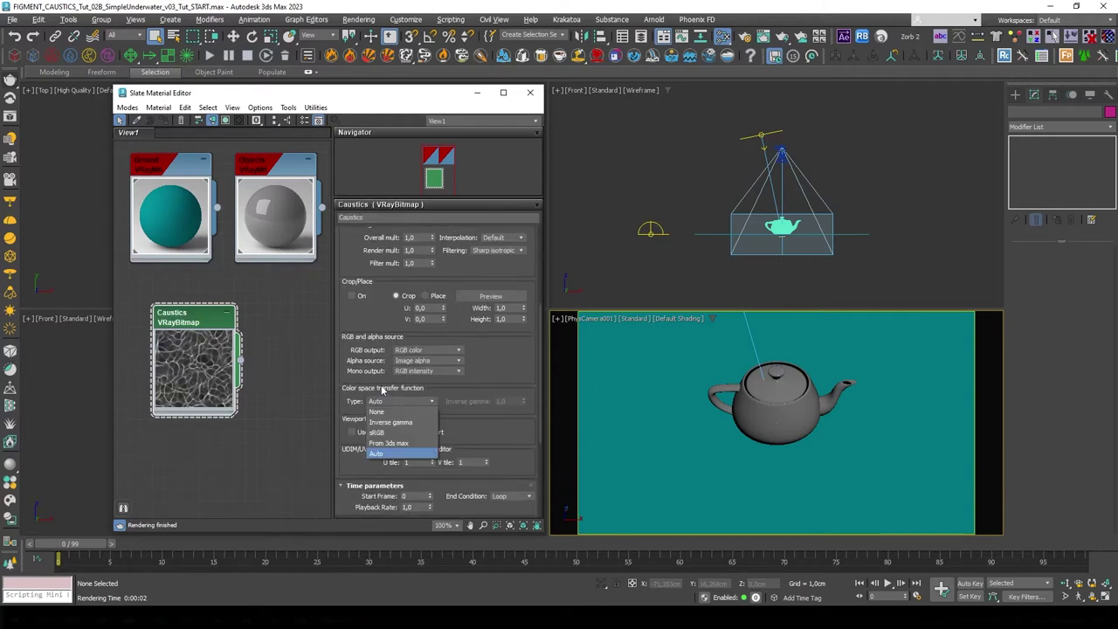
left_click(384, 411)
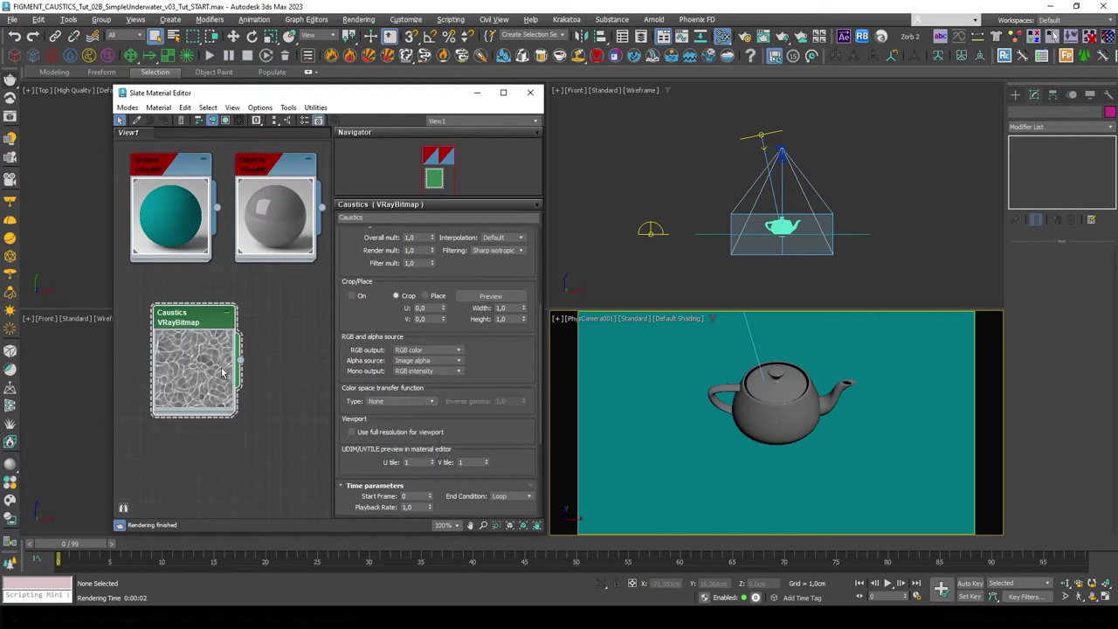
Check the scene's time configuration and set the Caustics map's playback rate to 2.
scroll(455, 367, "down", 4)
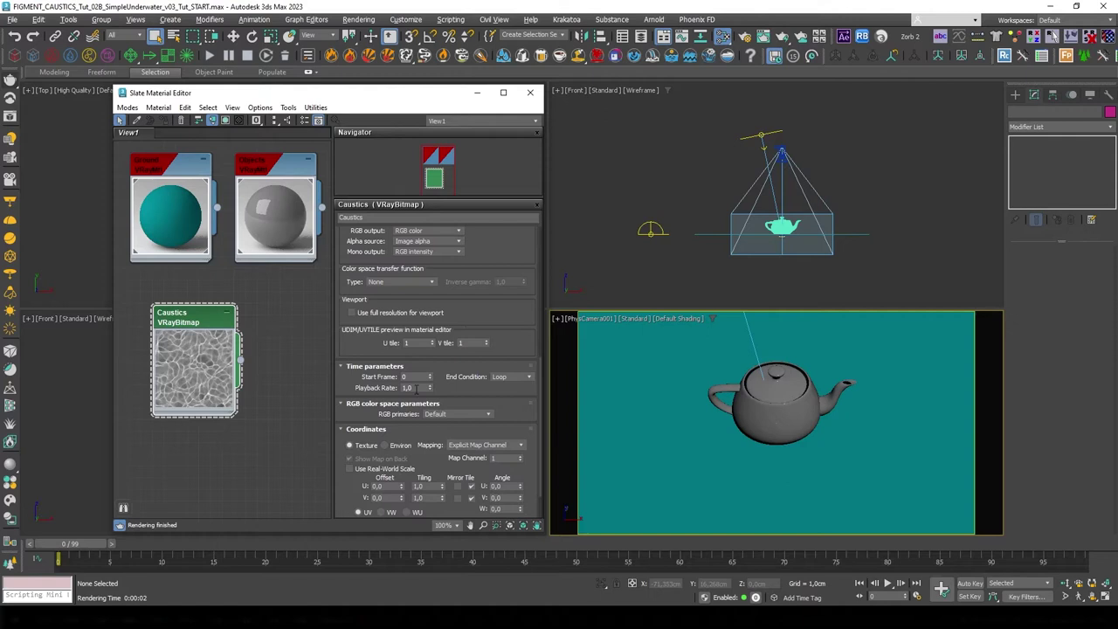
left_click(916, 597)
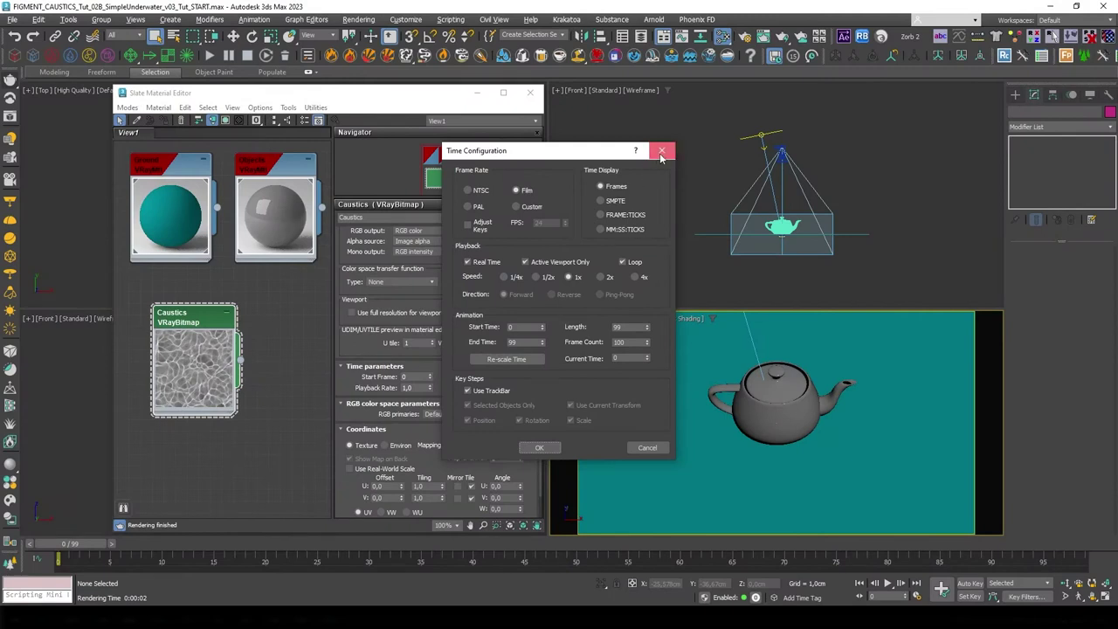
left_click(662, 150)
double_click(422, 387)
type("2")
key("Return")
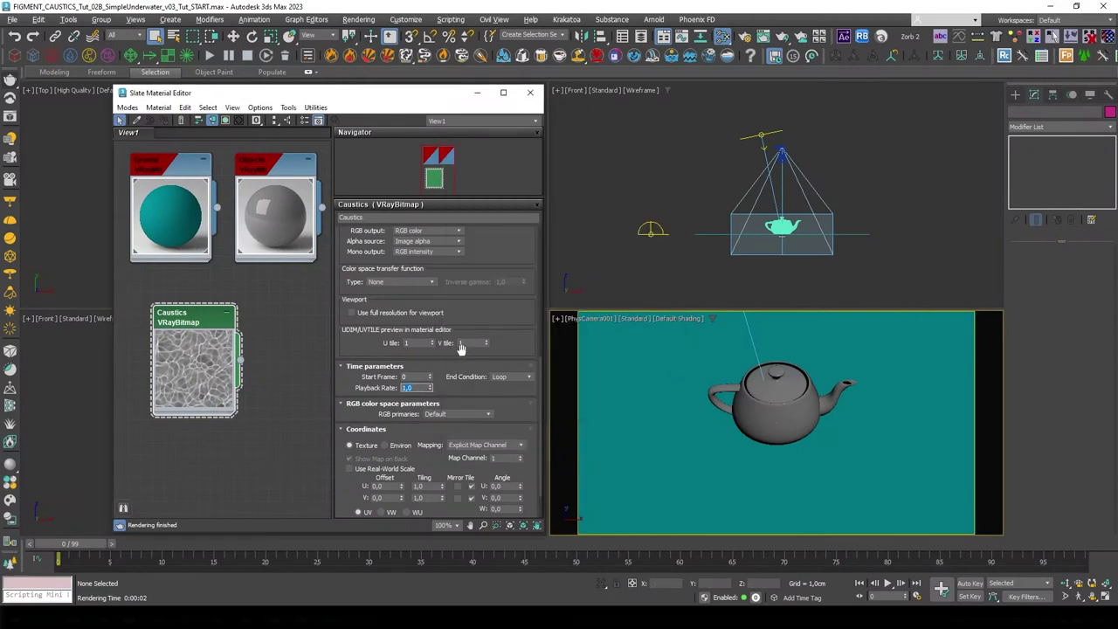
mouse_move(83, 548)
left_mouse_down()
mouse_move(262, 552)
mouse_move(70, 552)
left_mouse_up()
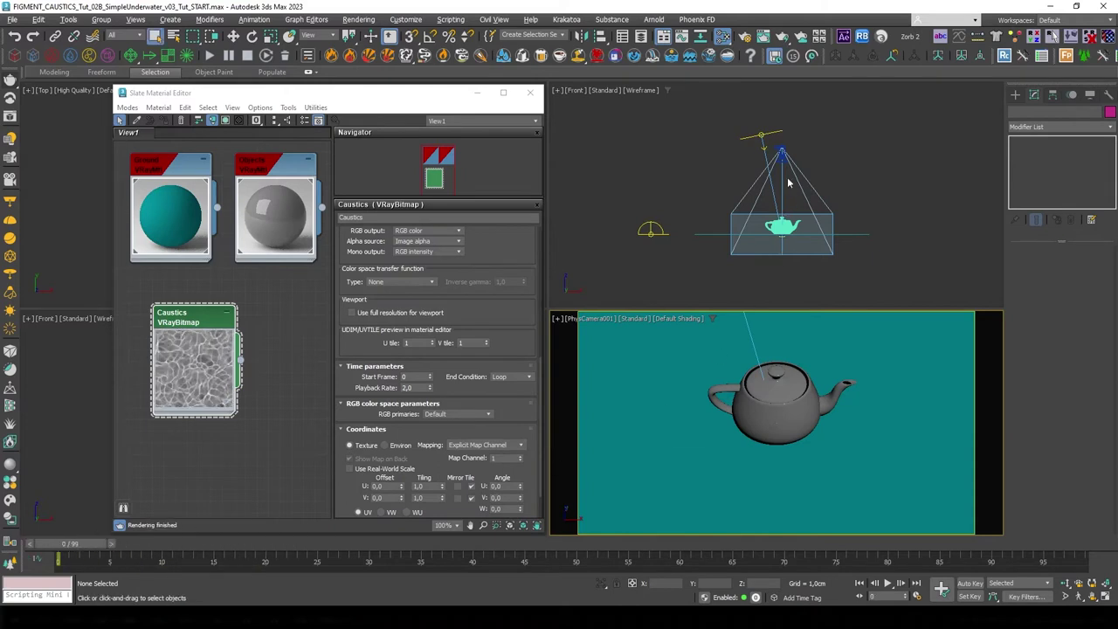
Assign the Caustics map as the texture of the plane light above the teapot and set its directional preview to Selected.
left_click(764, 132)
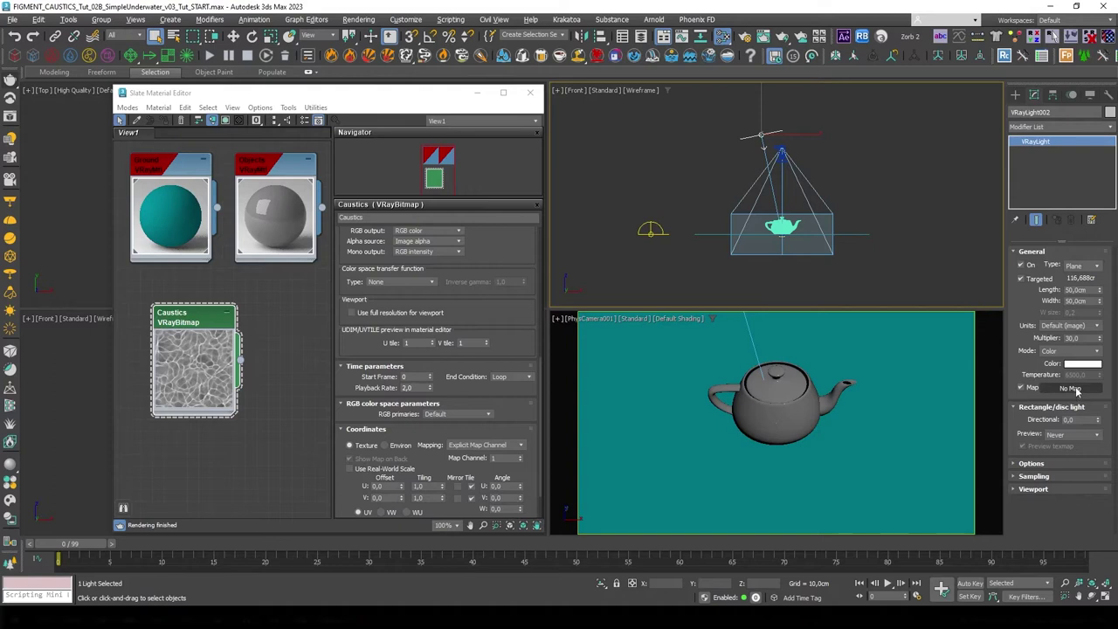
left_click_drag(242, 360, 1081, 390)
left_click(541, 342)
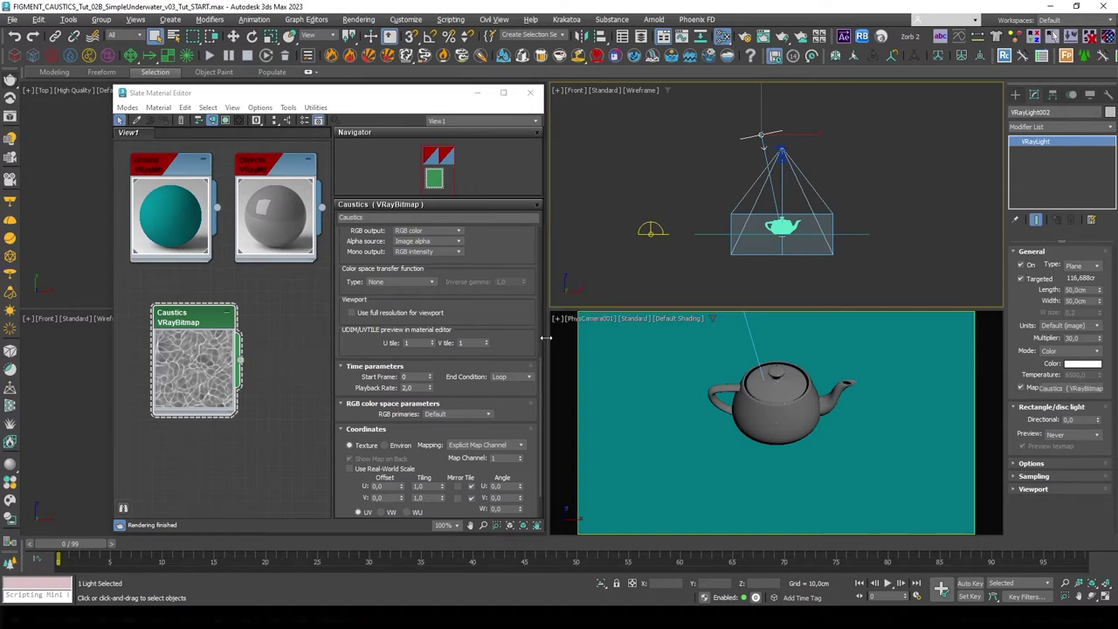
right_click(905, 366)
left_click(1071, 435)
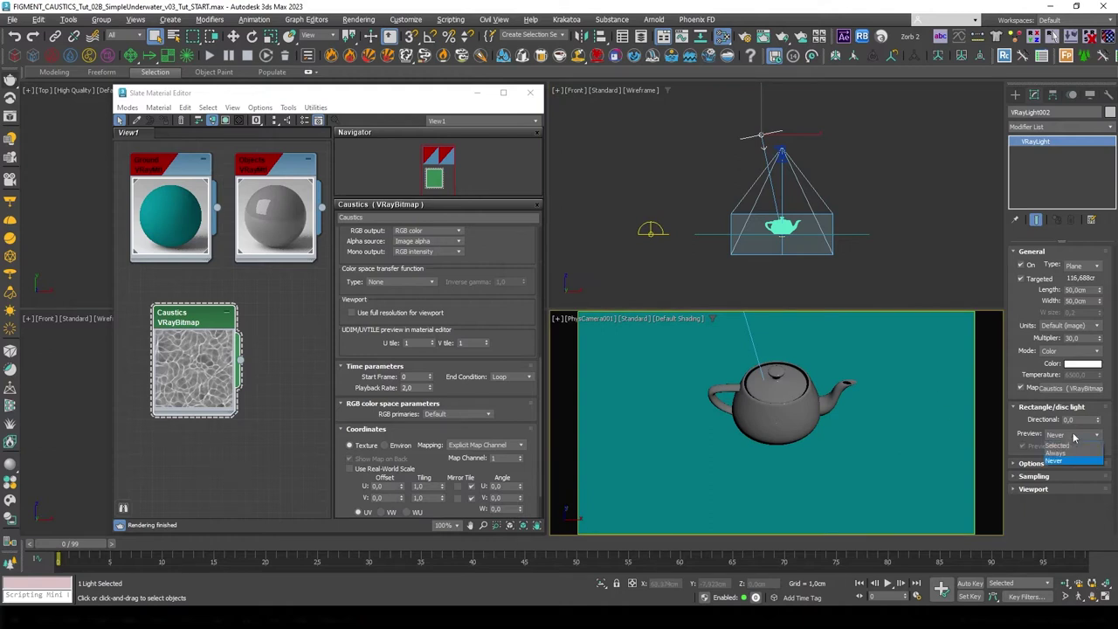
left_click(1059, 446)
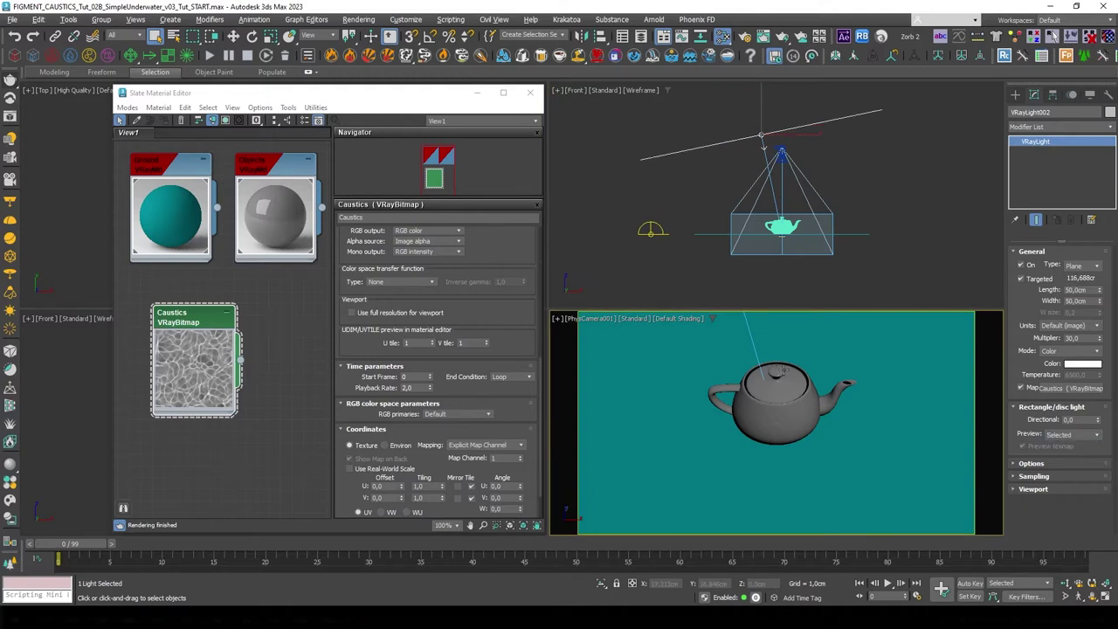
Close the material editor, start an interactive render and raise the plane light's Directional value to 0.6.
left_click(530, 93)
left_click(13, 124)
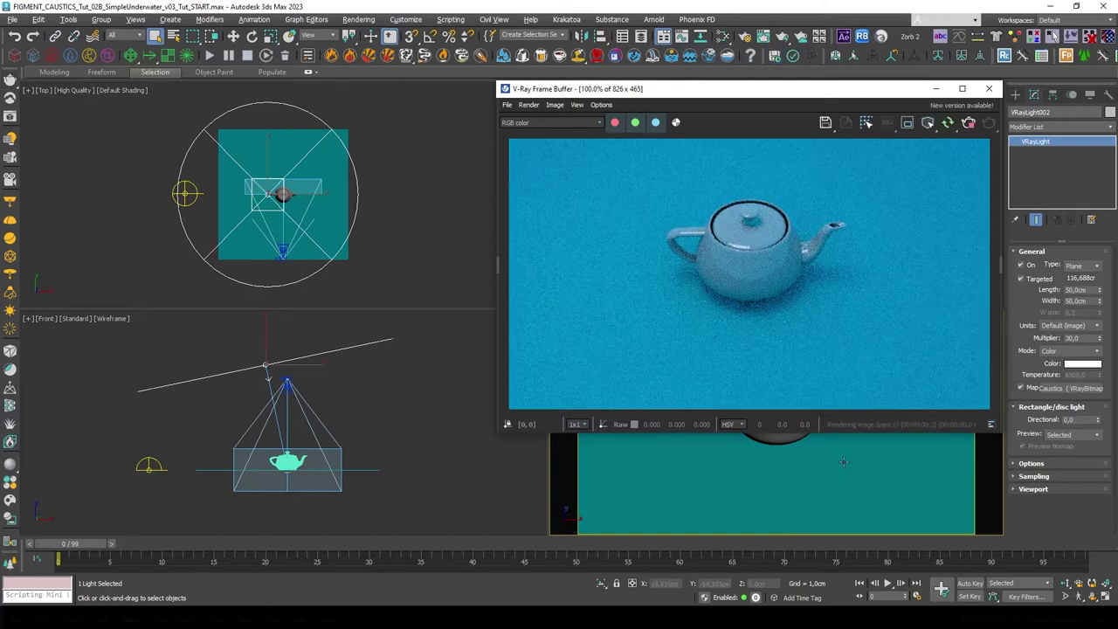
left_click_drag(1101, 422, 1101, 393)
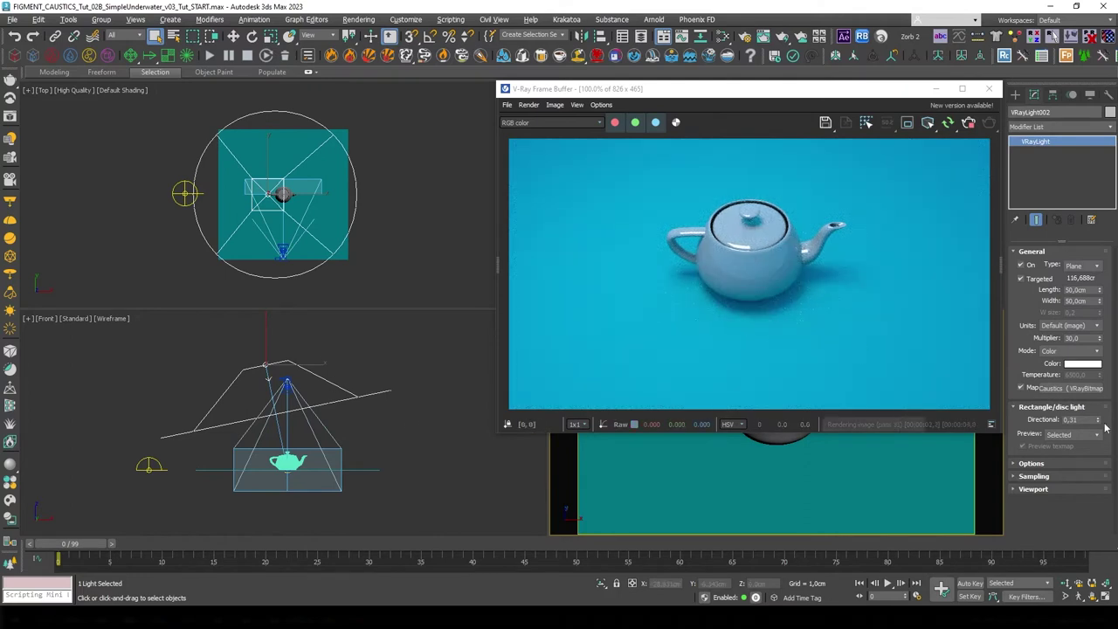
left_click_drag(1101, 423, 1102, 399)
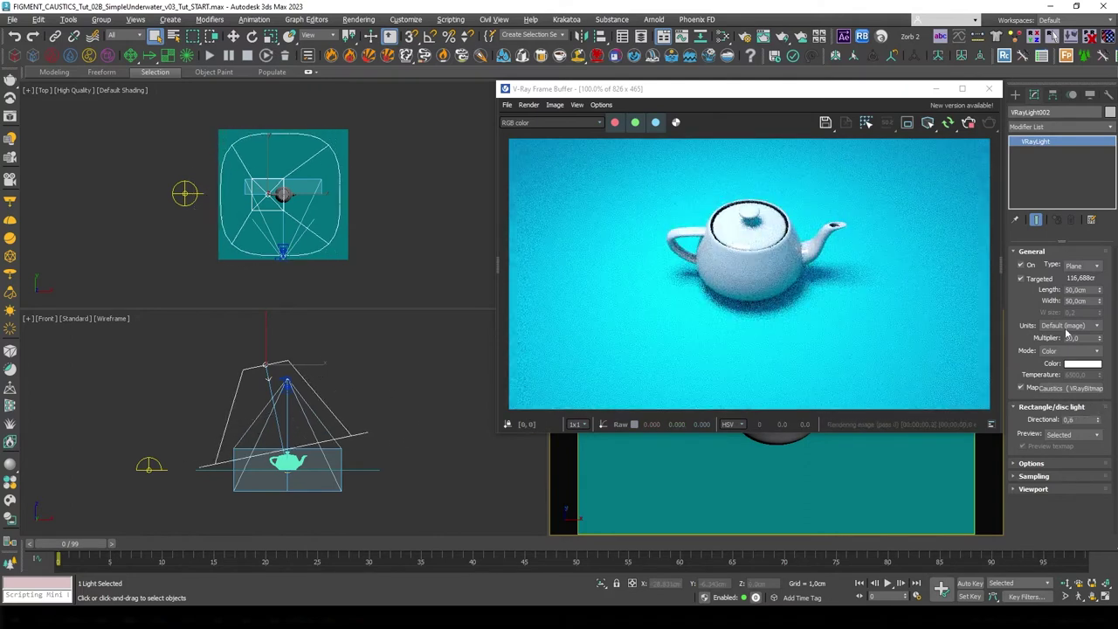
Set the plane light's Multiplier to 5 and raise its Directional value to 1.0.
double_click(1079, 337)
type("5")
key("Return")
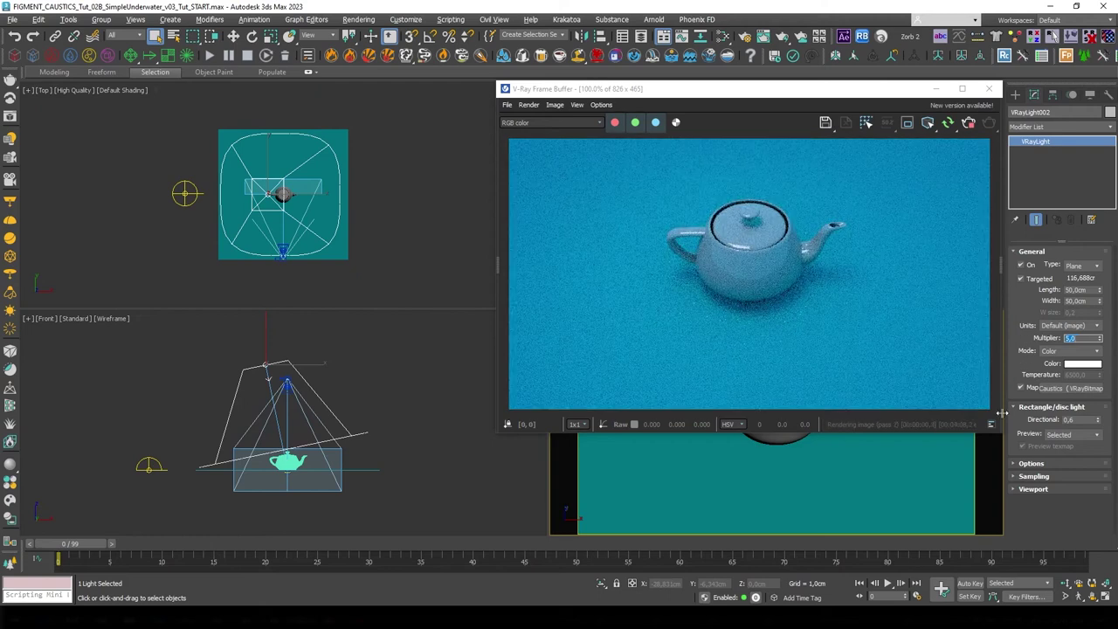
left_click(1100, 418)
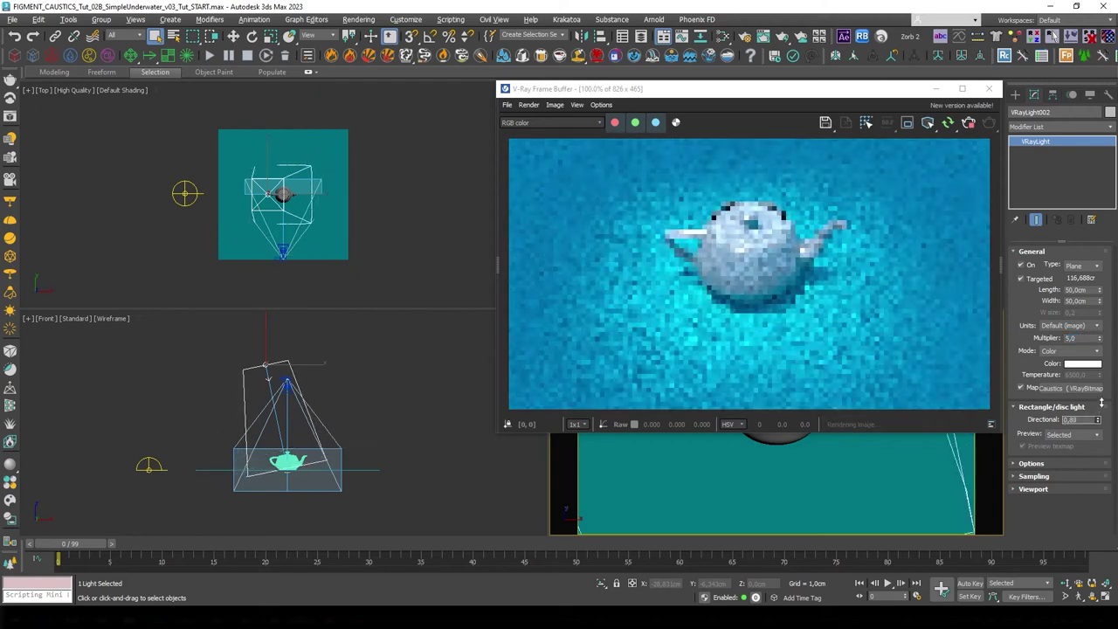
left_click(1100, 419)
left_click(1100, 420)
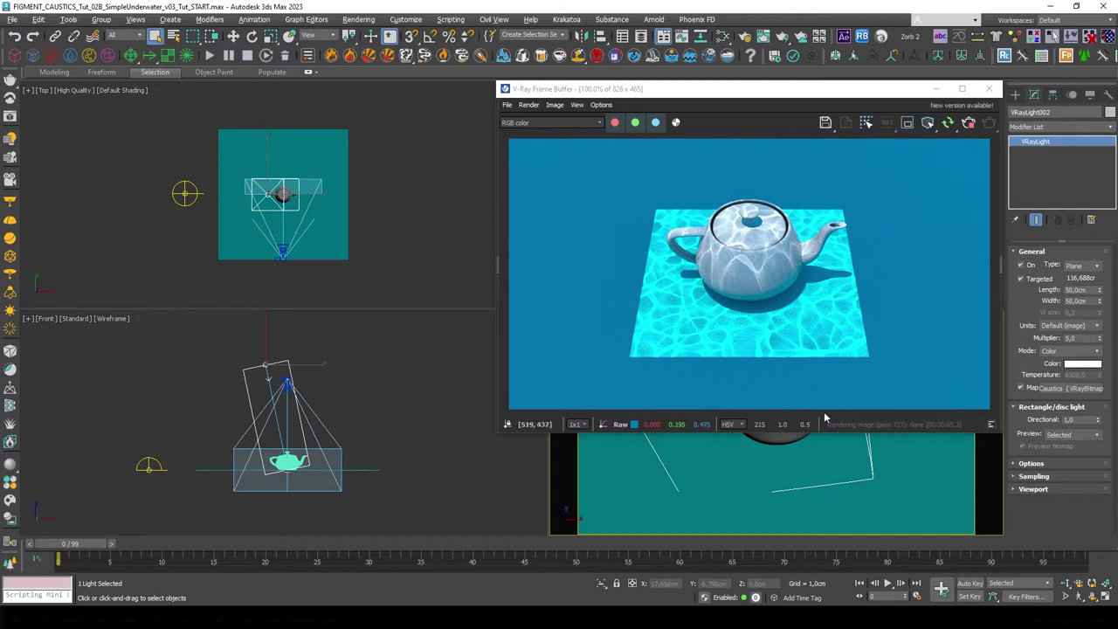
Try Directional values of 0.9, 0.95 and 0.98 on the plane light in the interactive render.
type("0,9")
key("Return")
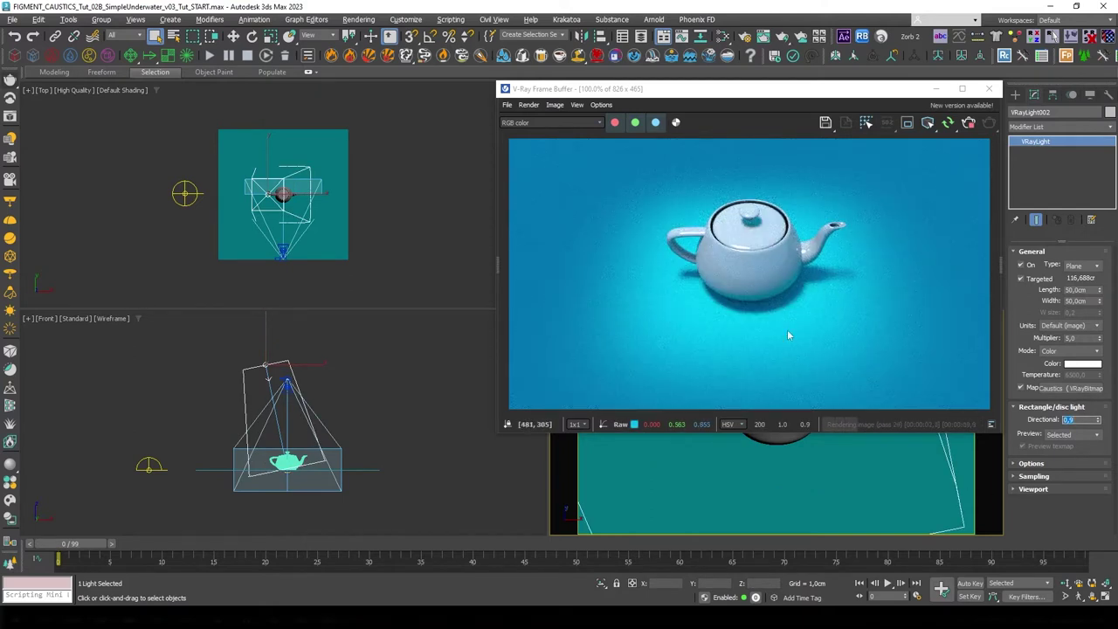
type("0,95")
key("Return")
type("0,98")
key("Return")
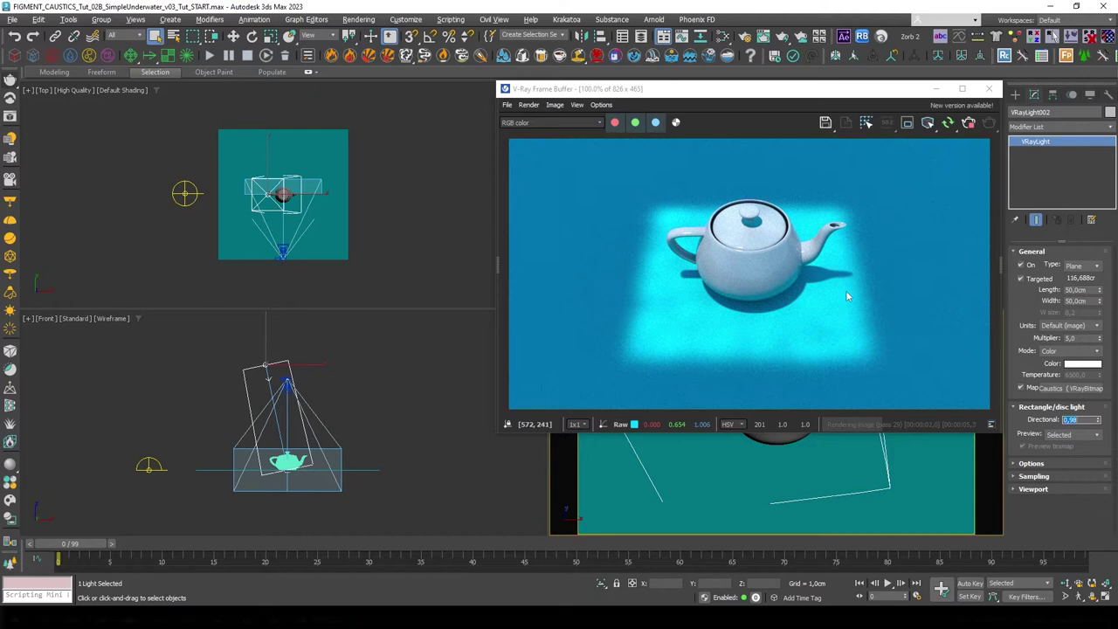
Close the interactive render and delete the targeted plane light above the teapot.
left_click(872, 349)
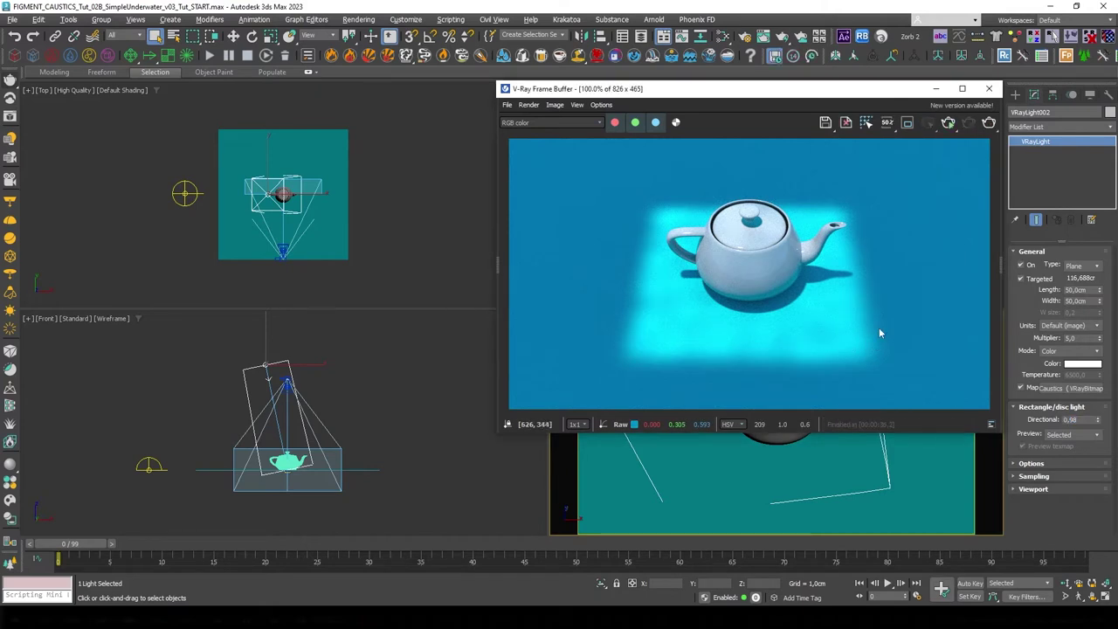
left_click(989, 88)
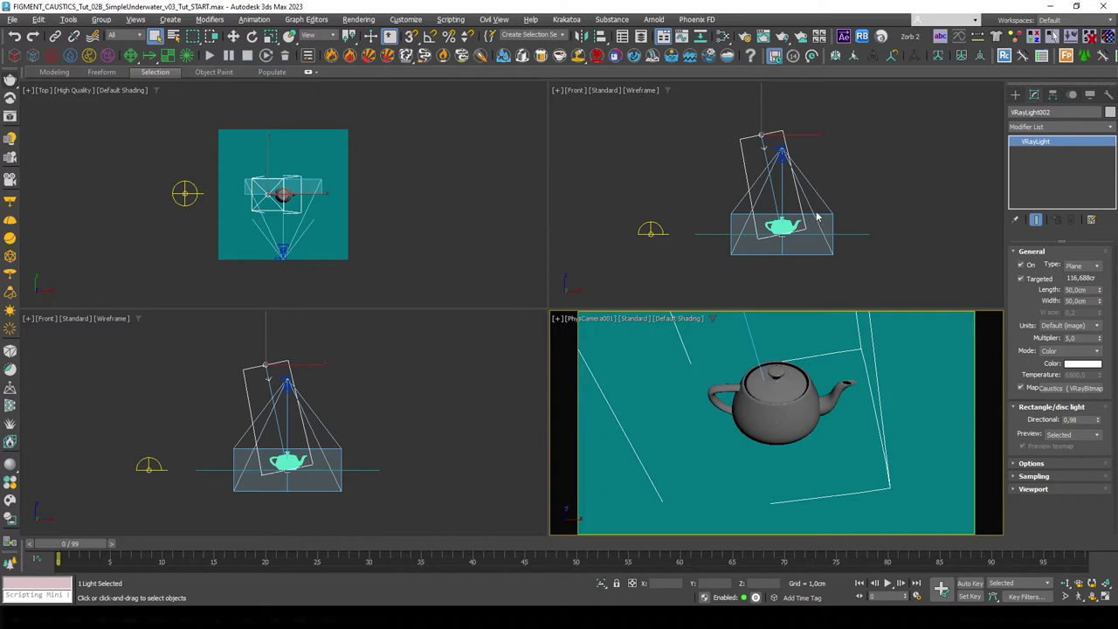
key("Delete")
Create a standard Target Direct light in the Front view, from above the teapot down to a target at its base.
left_click(1015, 95)
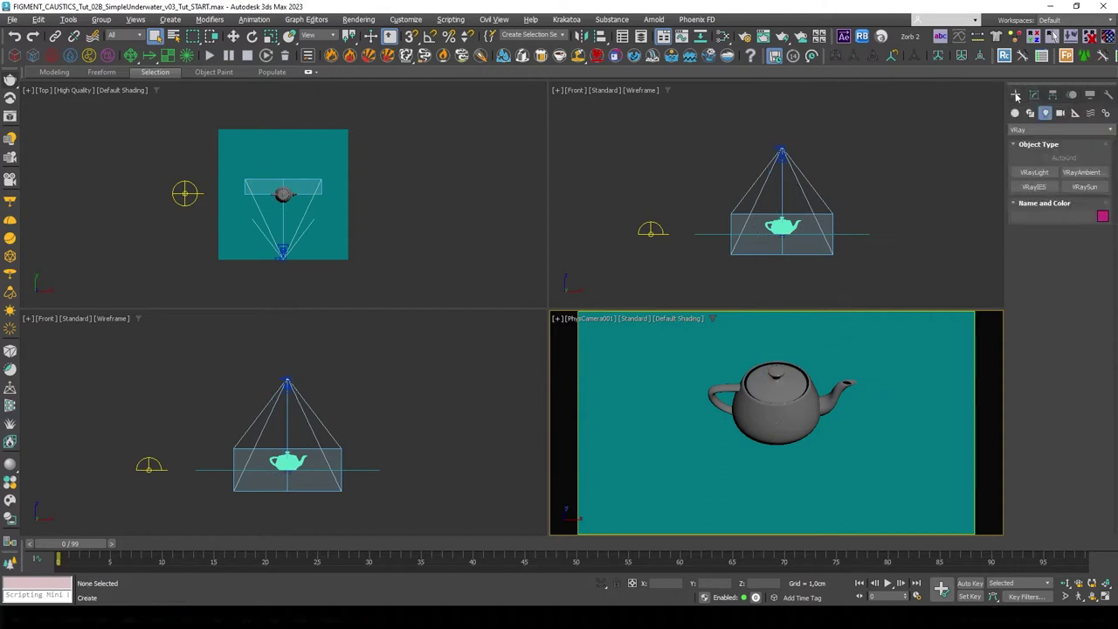
left_click(1031, 129)
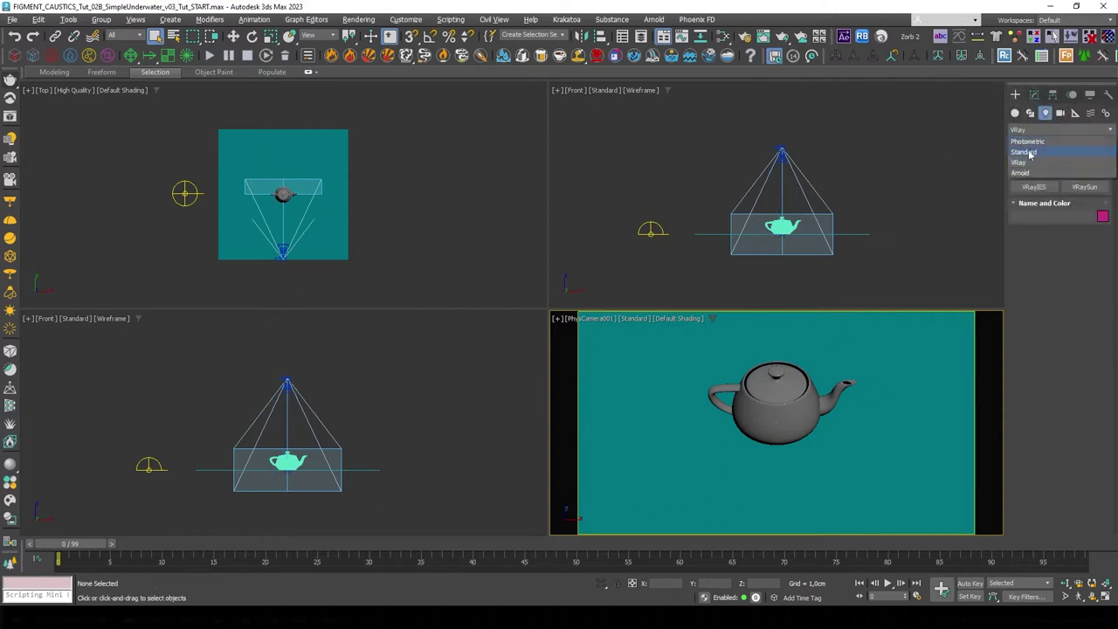
left_click(1032, 153)
left_click(1034, 187)
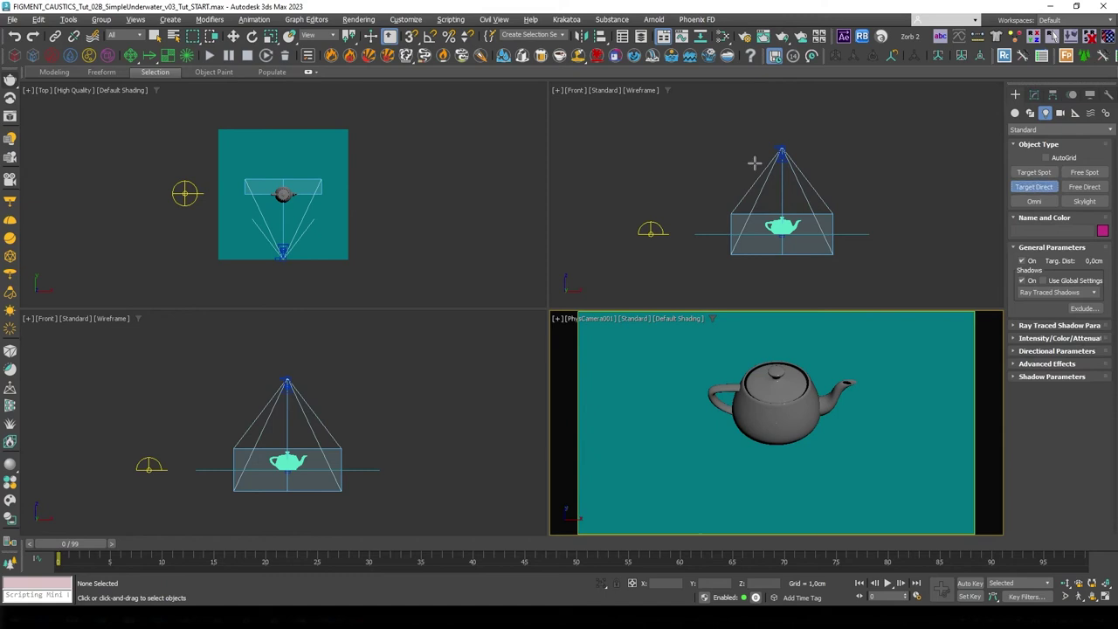
left_click_drag(760, 143, 785, 234)
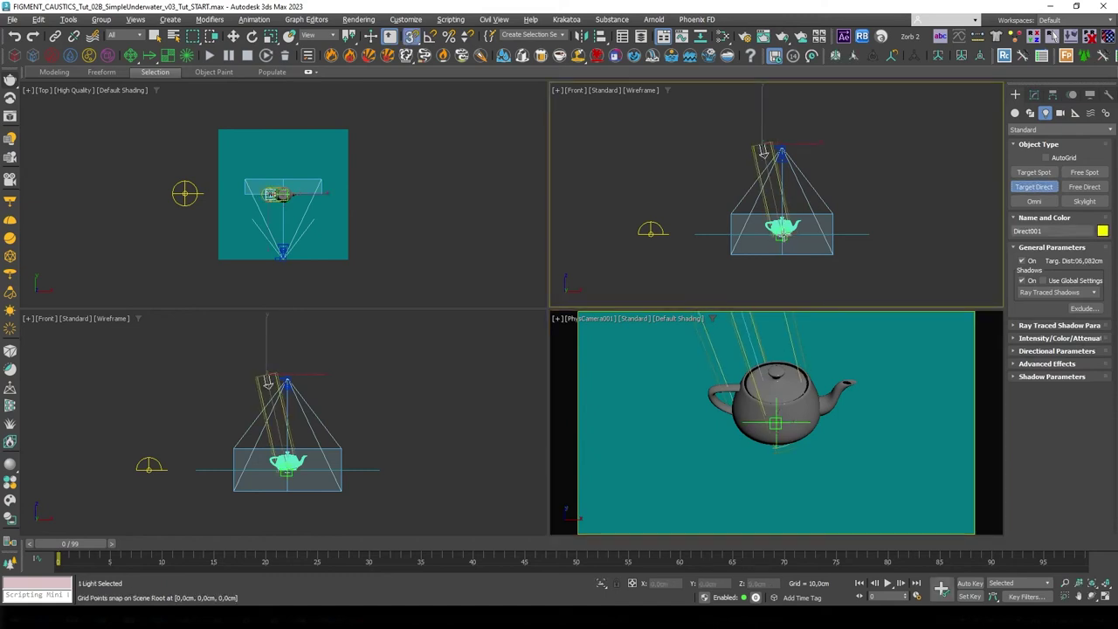
right_click(894, 367)
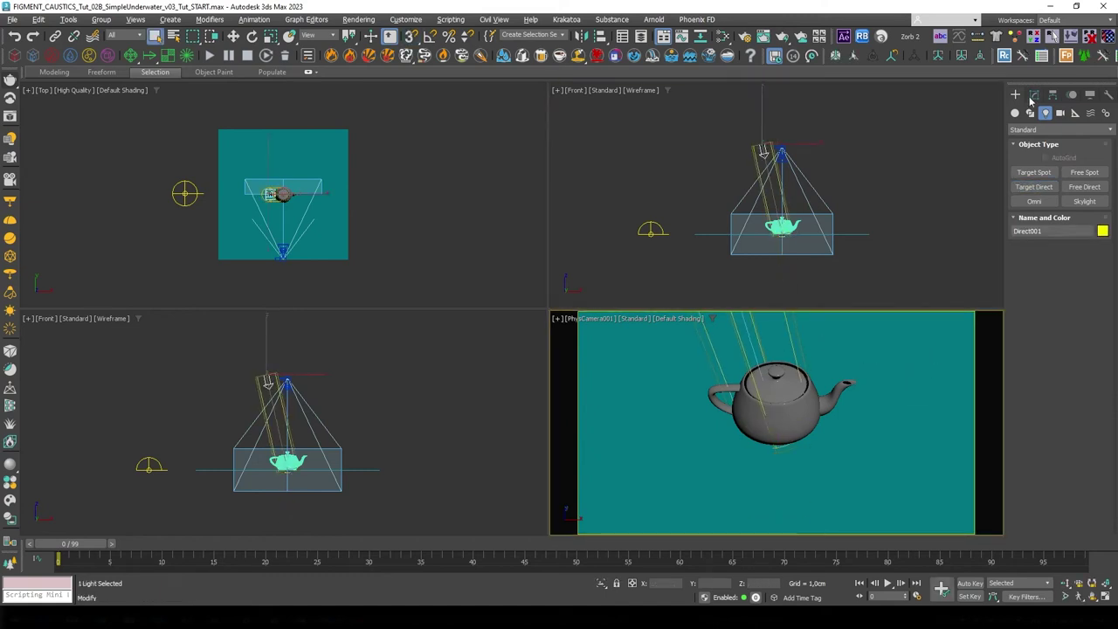
Set the direct light's shadow type to VRayShadow.
left_click(1031, 98)
left_click(1052, 327)
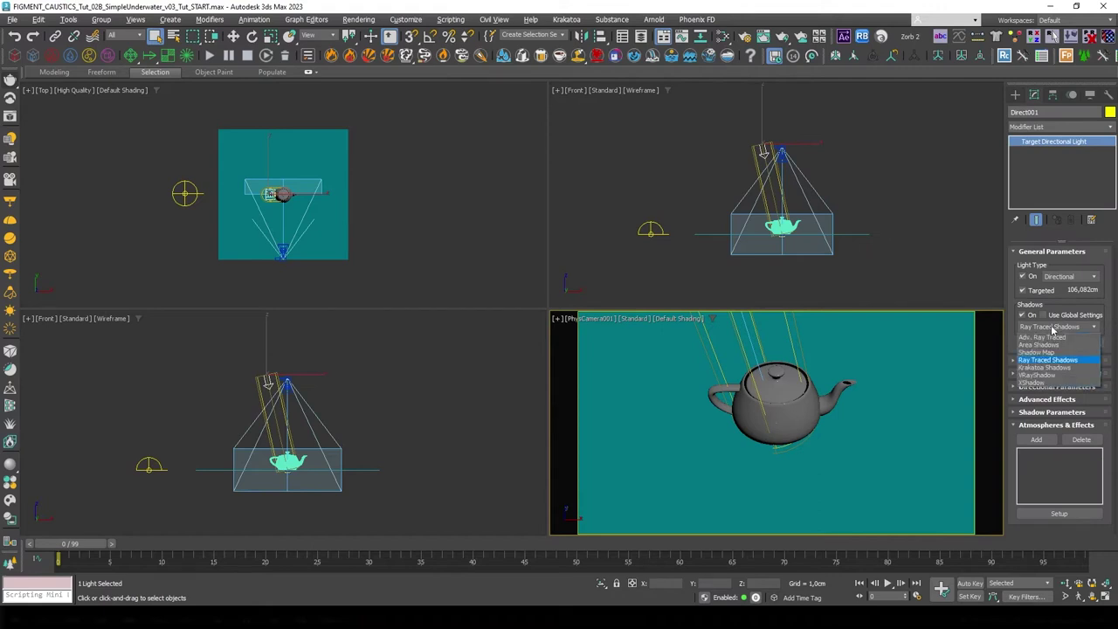
left_click(1048, 377)
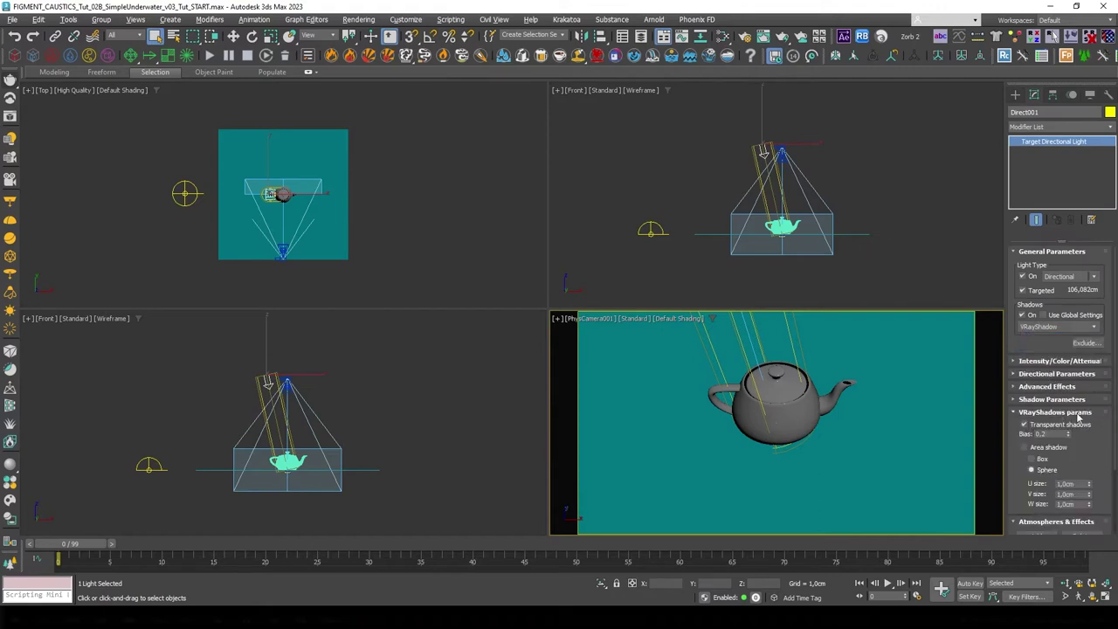
Enable the direct light's area shadow and set its U and V size to 20 cm.
left_click_drag(1087, 459, 1094, 402)
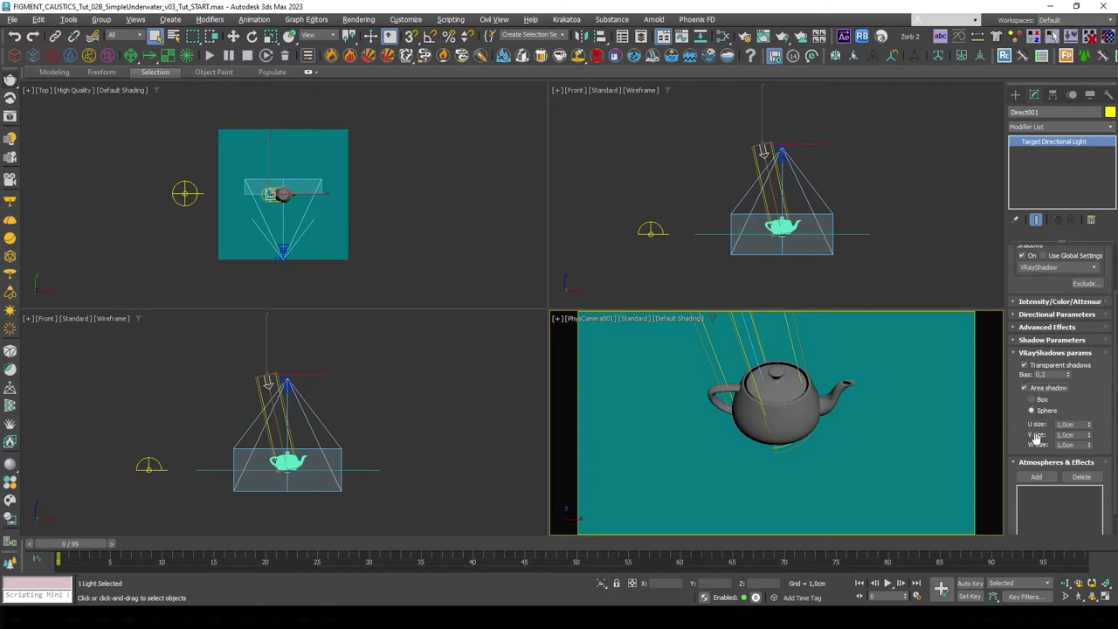
double_click(1078, 424)
type("20")
key("Tab")
type("20")
key("Return")
Make the direct light's cone rectangular and set its Hotspot/Beam to 100 cm.
left_click_drag(1083, 391, 1089, 464)
left_click(1057, 375)
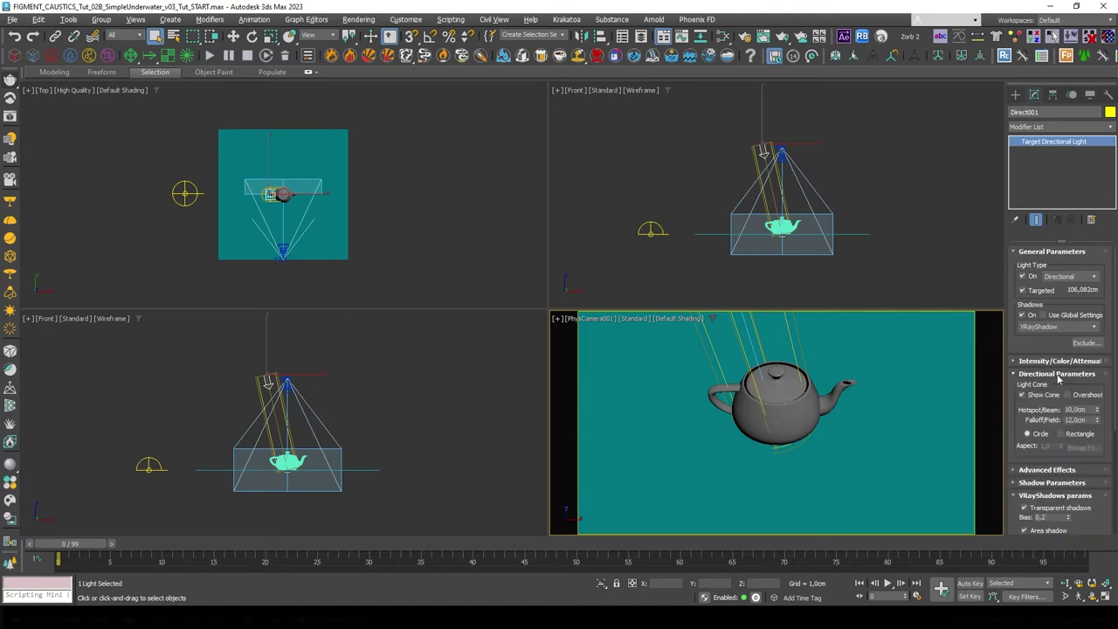
left_click_drag(1022, 409, 1022, 359)
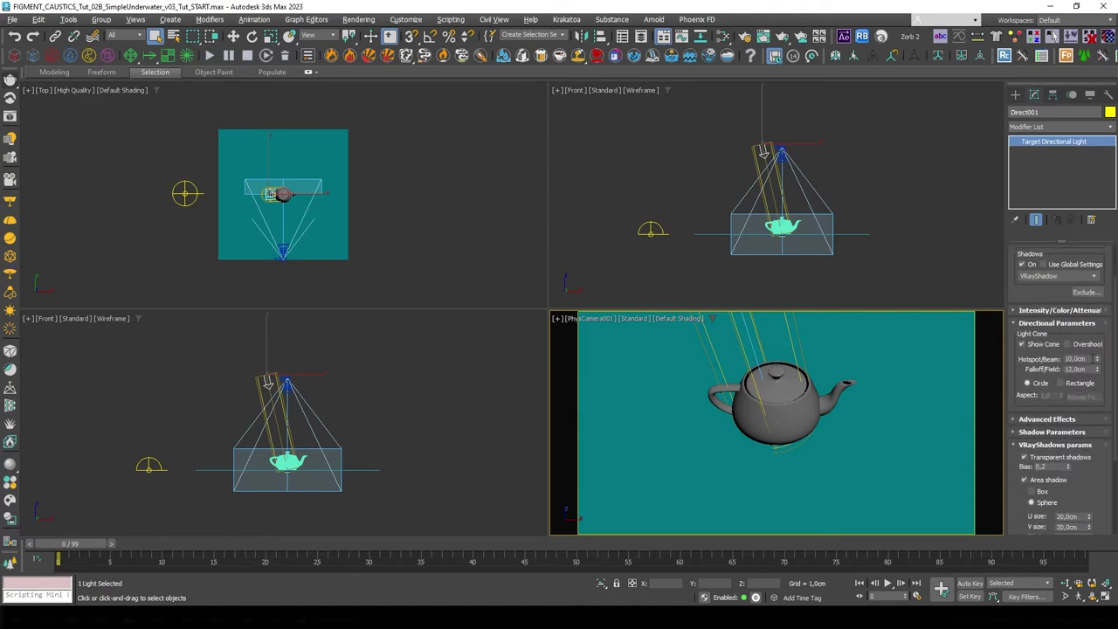
left_click(1082, 385)
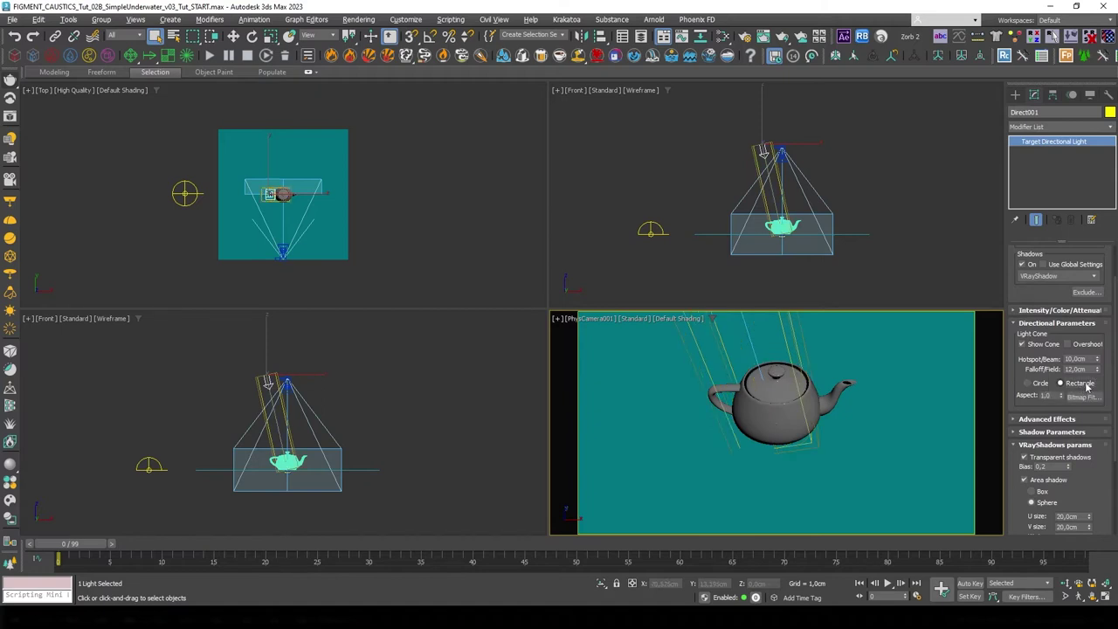
left_click_drag(1098, 363, 1100, 349)
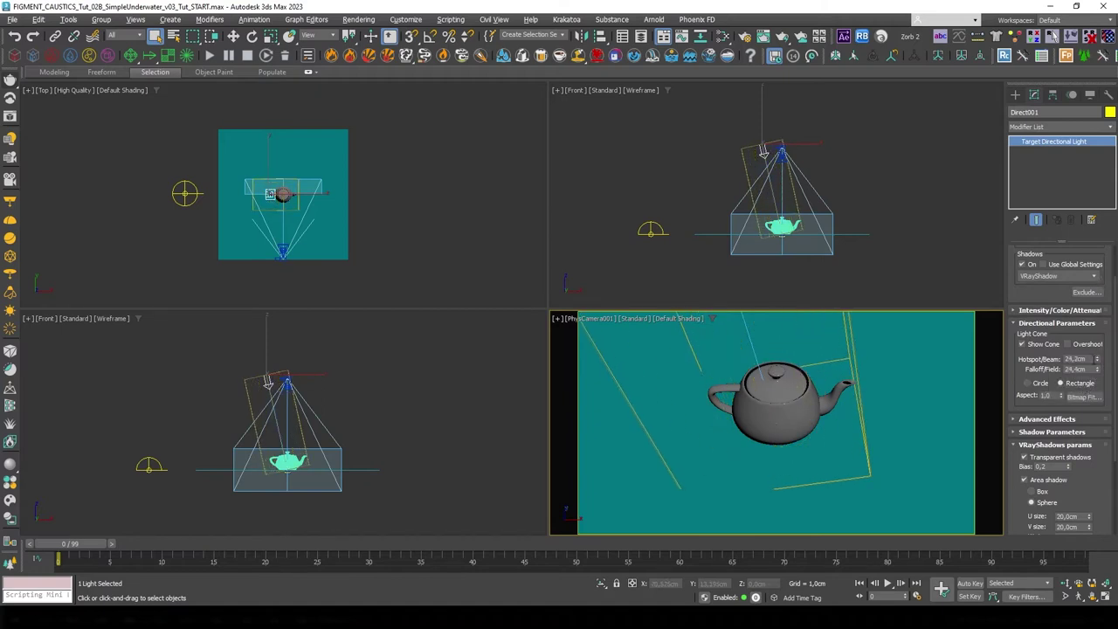
type("100")
key("Return")
Assign the Caustics VRayBitmap as the direct light's projector map and turn off the light's Specular effect.
scroll(1044, 385, "up", 1)
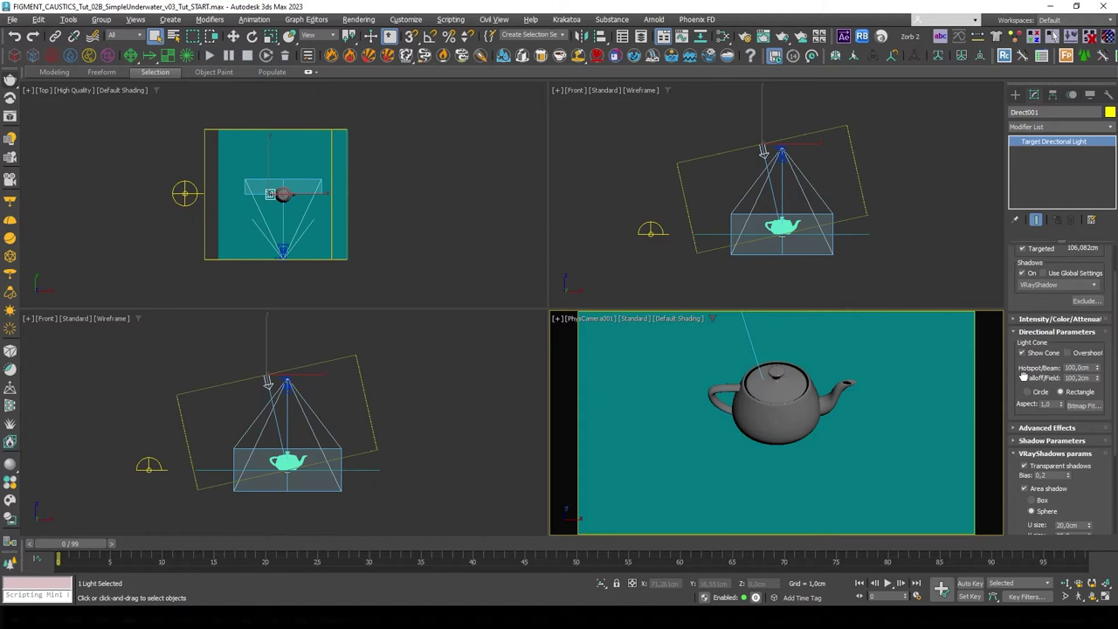
left_click(1044, 429)
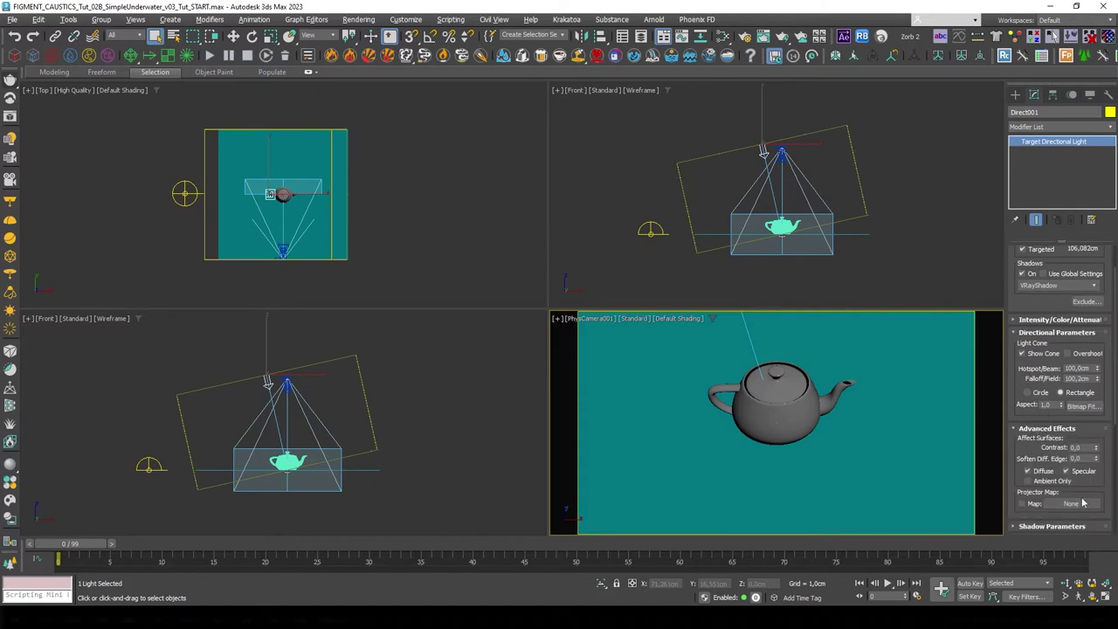
key("m")
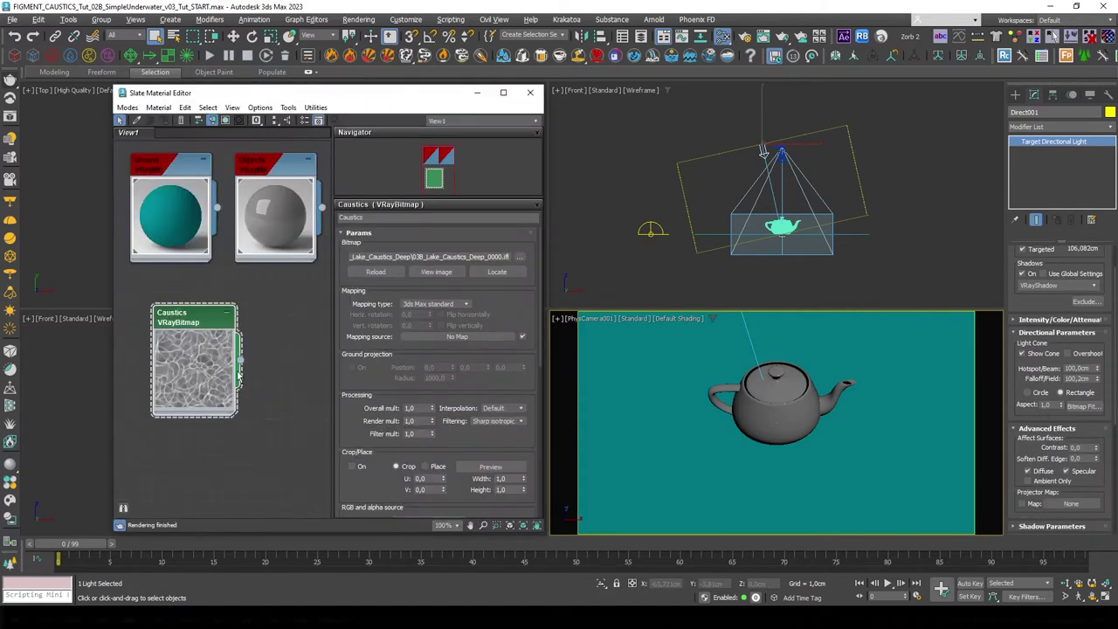
left_click_drag(240, 367, 1076, 507)
left_click(534, 341)
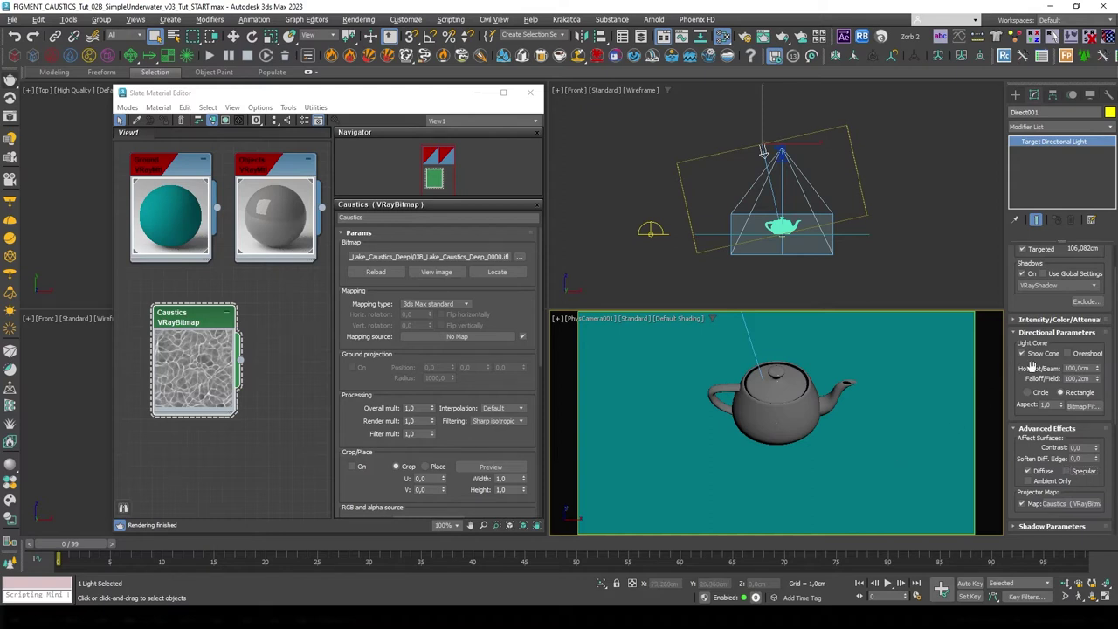
Start an interactive render and set the direct light's Multiplier to 5.
scroll(1030, 367, "up", 2)
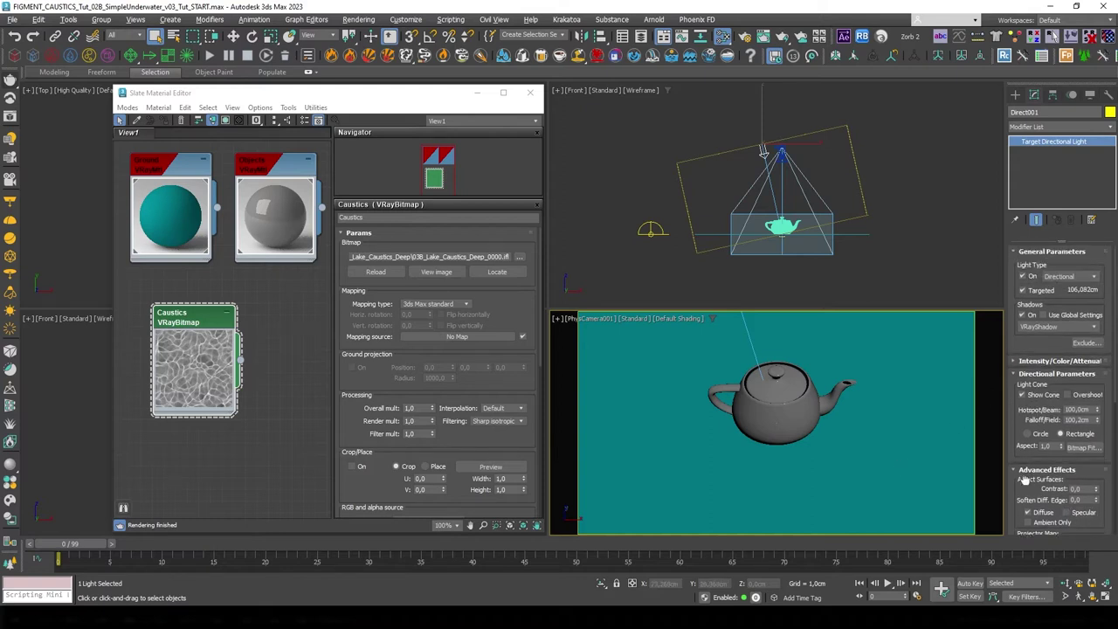
left_click(1051, 362)
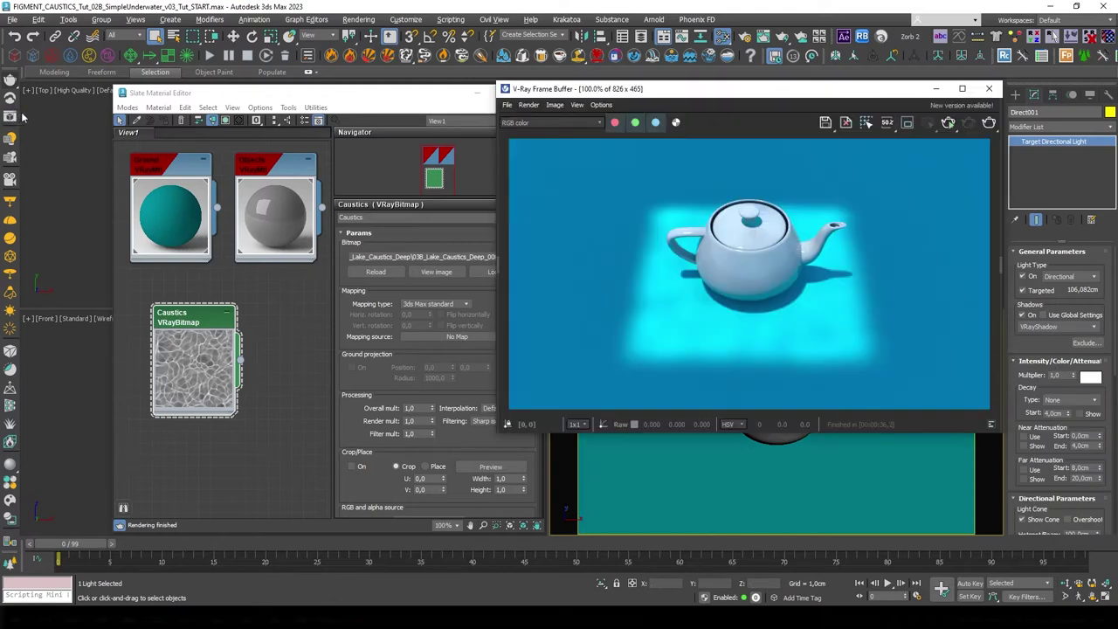
left_click(950, 121)
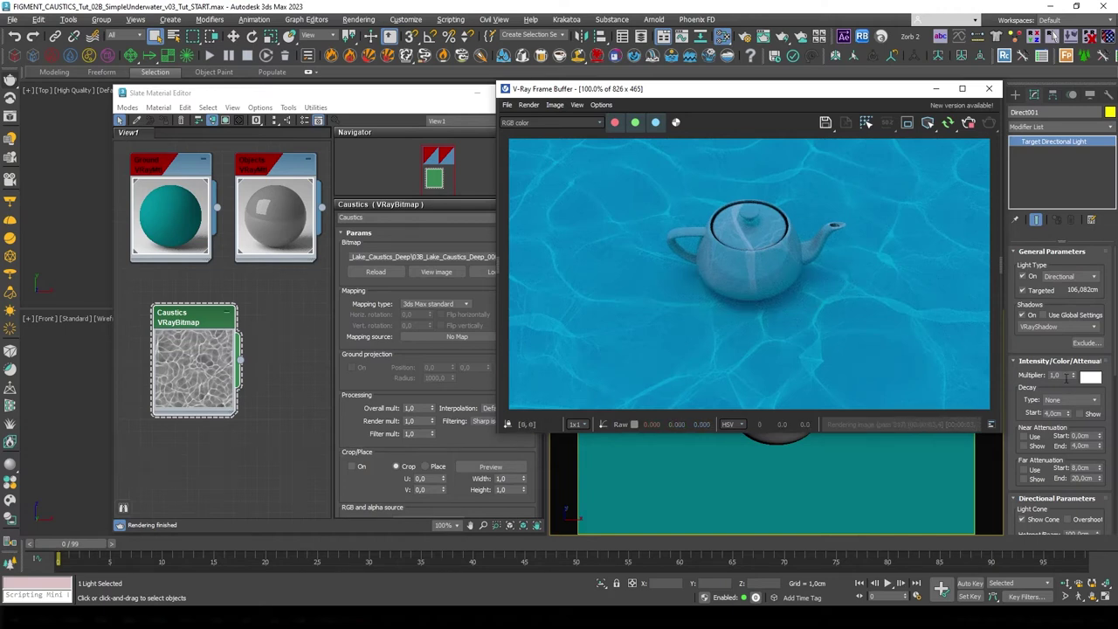
left_click(1055, 375)
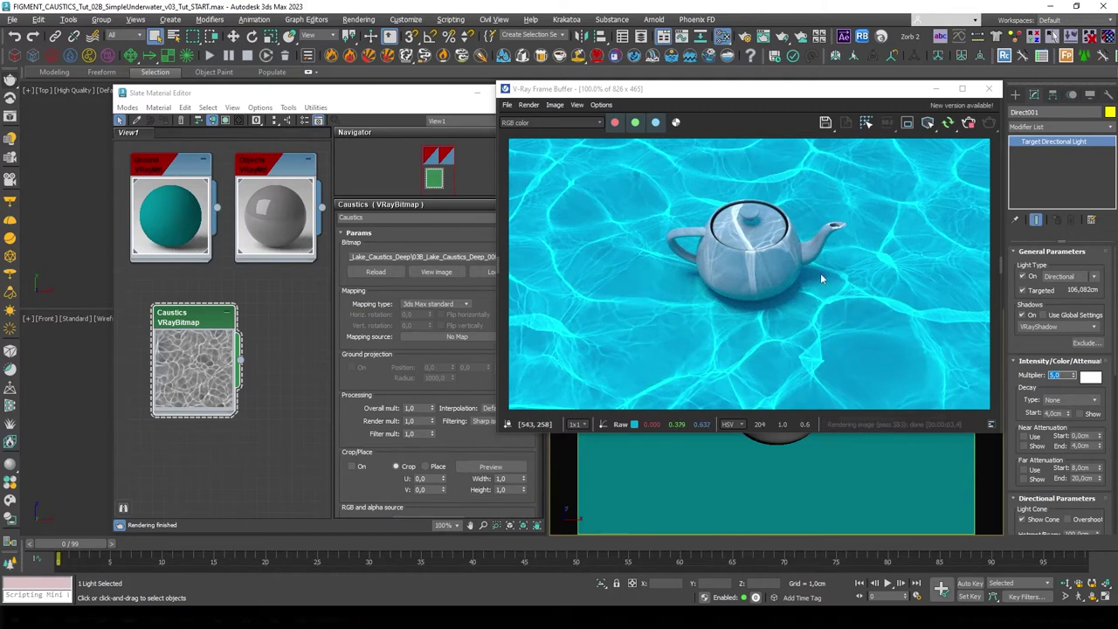
Try an area shadow U and V size of 5 cm on the direct light.
scroll(1088, 469, "down", 5)
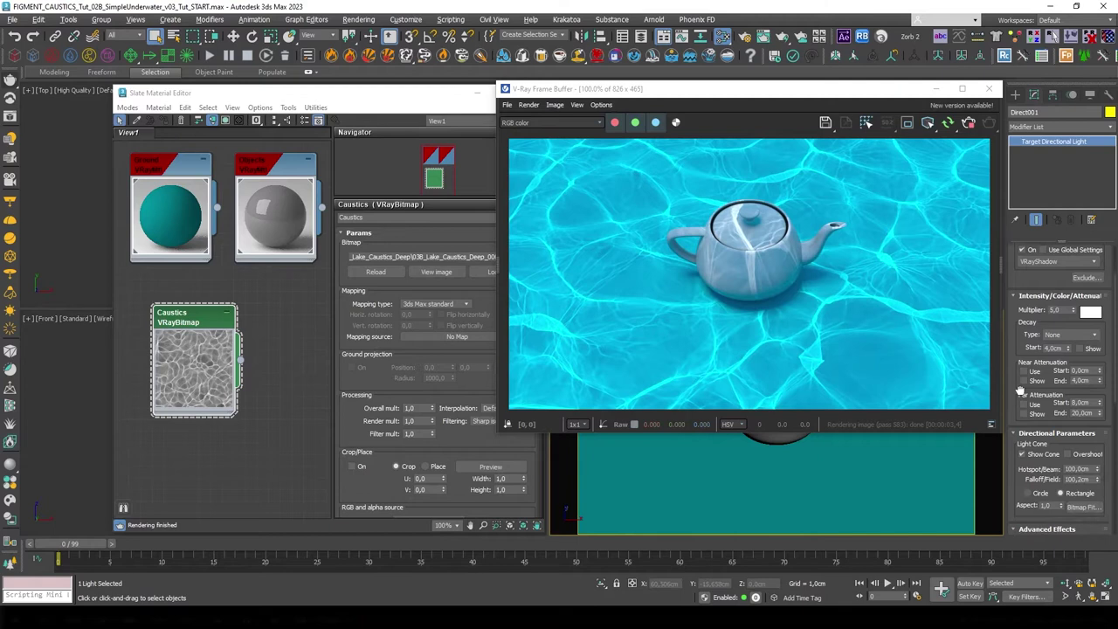
scroll(1087, 470, "down", 3)
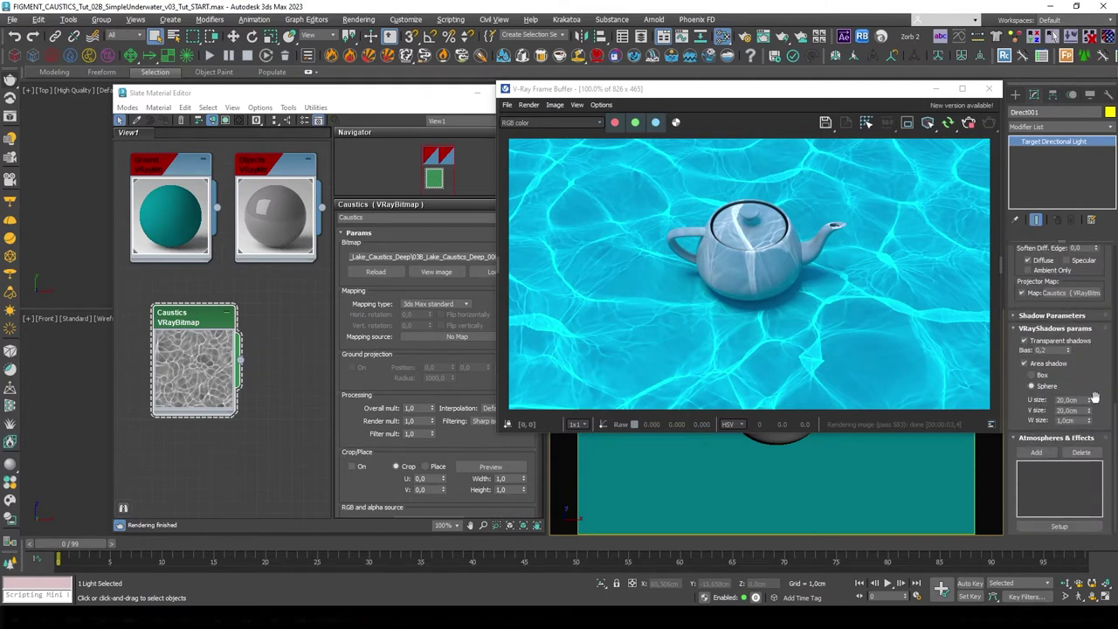
left_click(1067, 399)
type("5")
key("Tab")
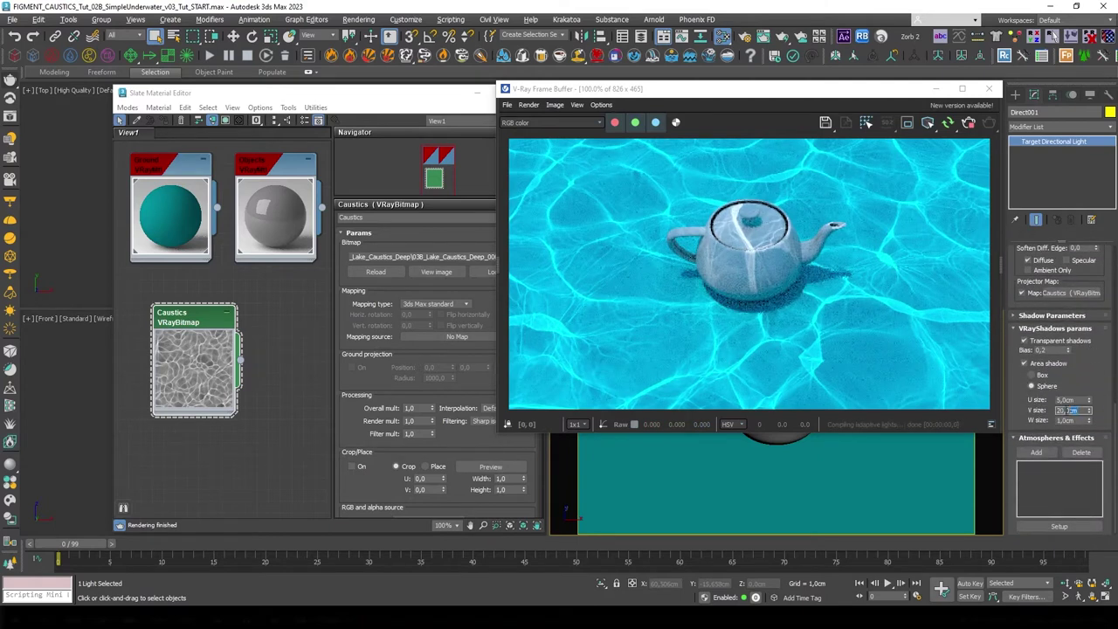
type("5")
key("Return")
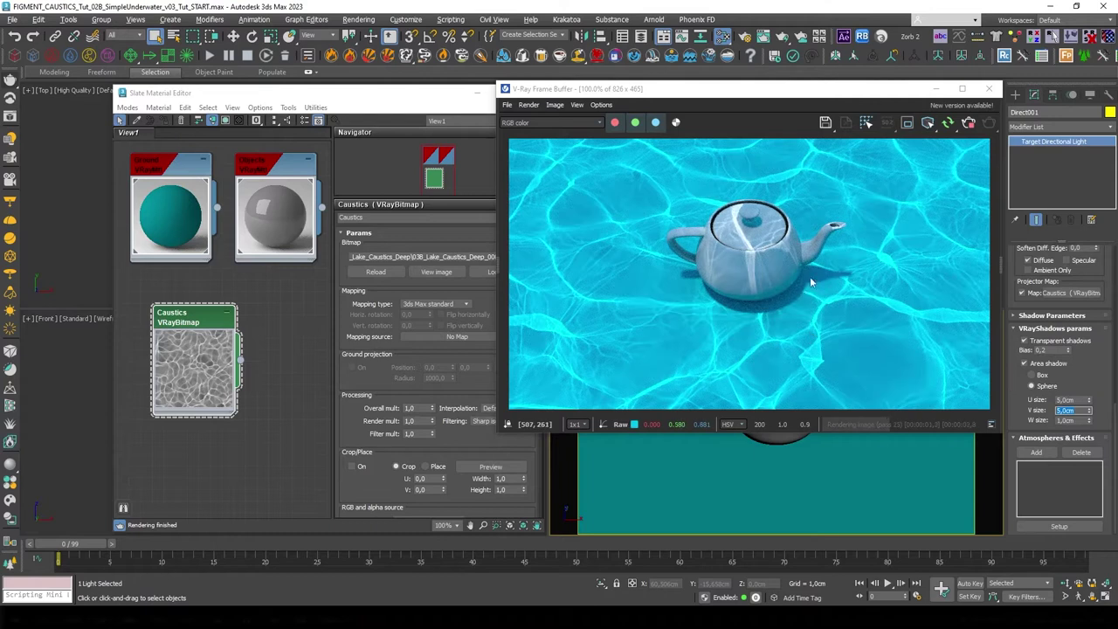
Try an area shadow U and V size of 50 cm on the direct light.
left_click(1075, 401)
type("50")
key("Tab")
type("50")
key("Return")
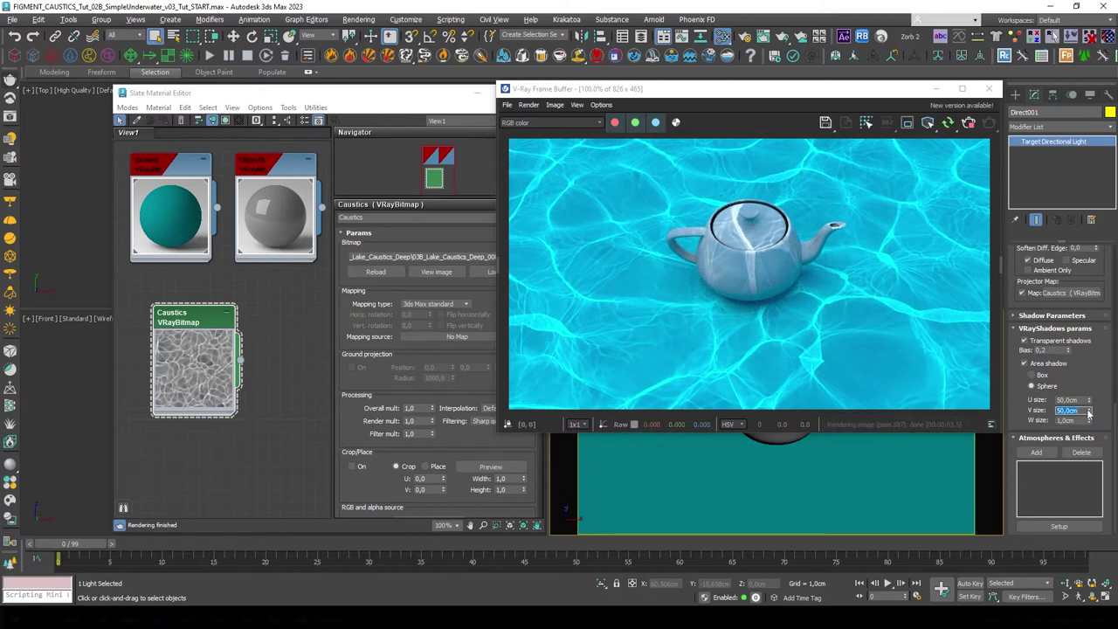
Set the direct light's area shadow U and V size to 10 cm.
type("10")
key("Return")
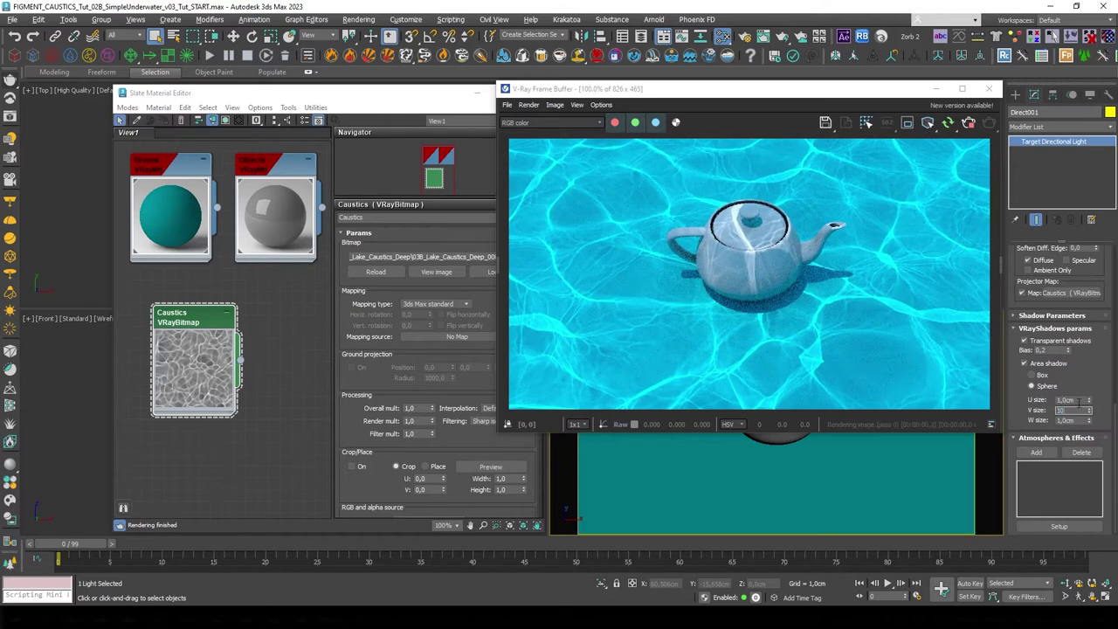
type("10")
key("Return")
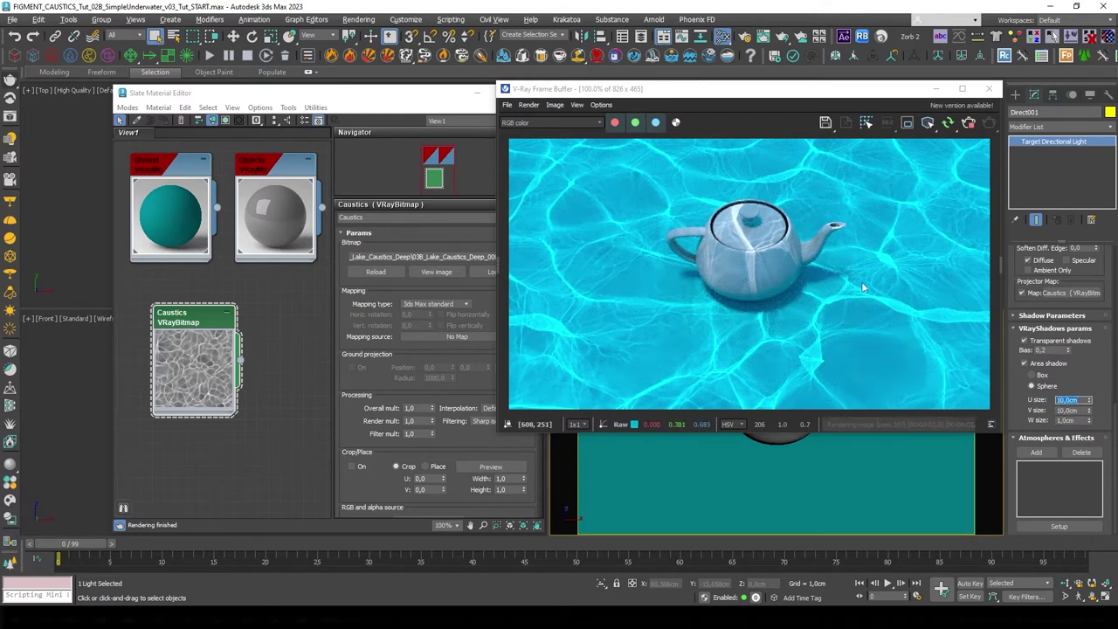
Set the Caustics bitmap's U and V tiling to 2.
left_click(199, 323)
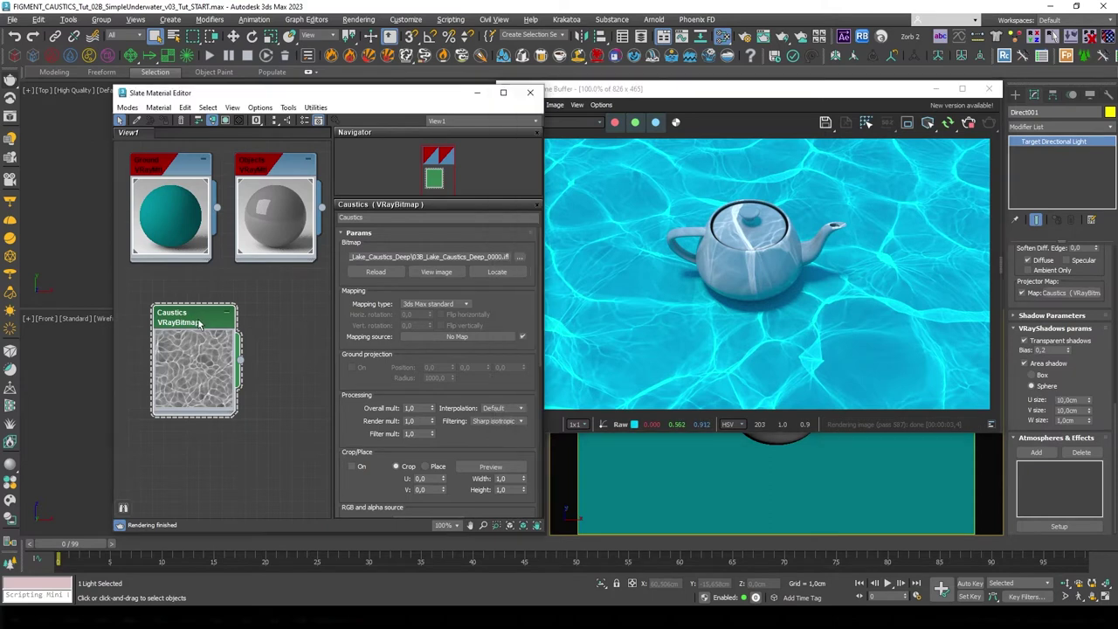
scroll(458, 406, "down", 8)
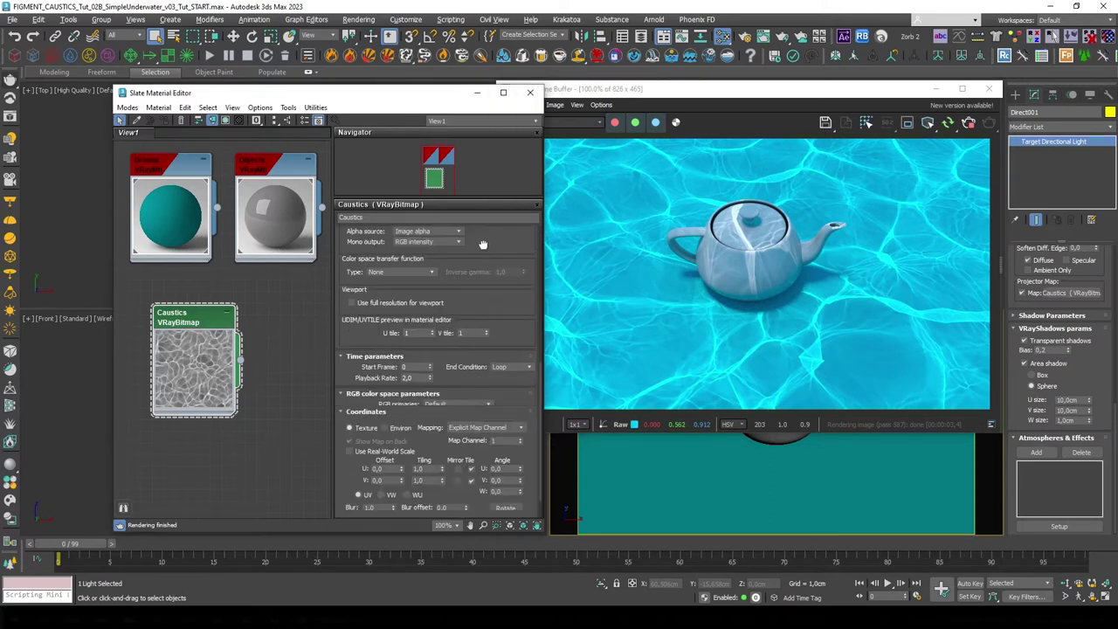
double_click(419, 447)
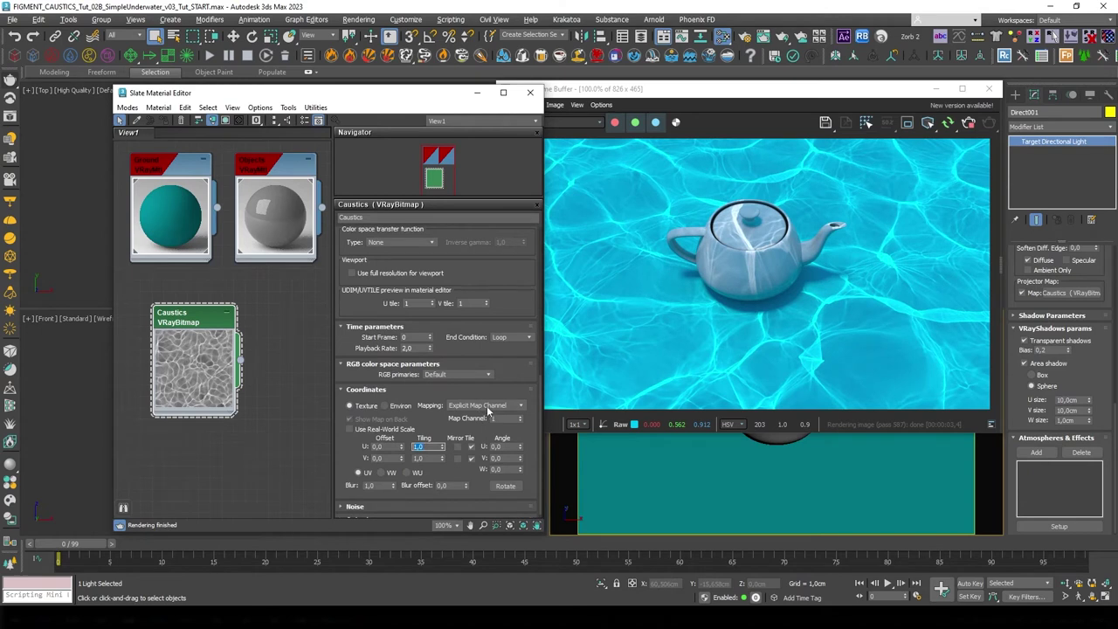
type("2")
key("Tab")
type("2")
key("Return")
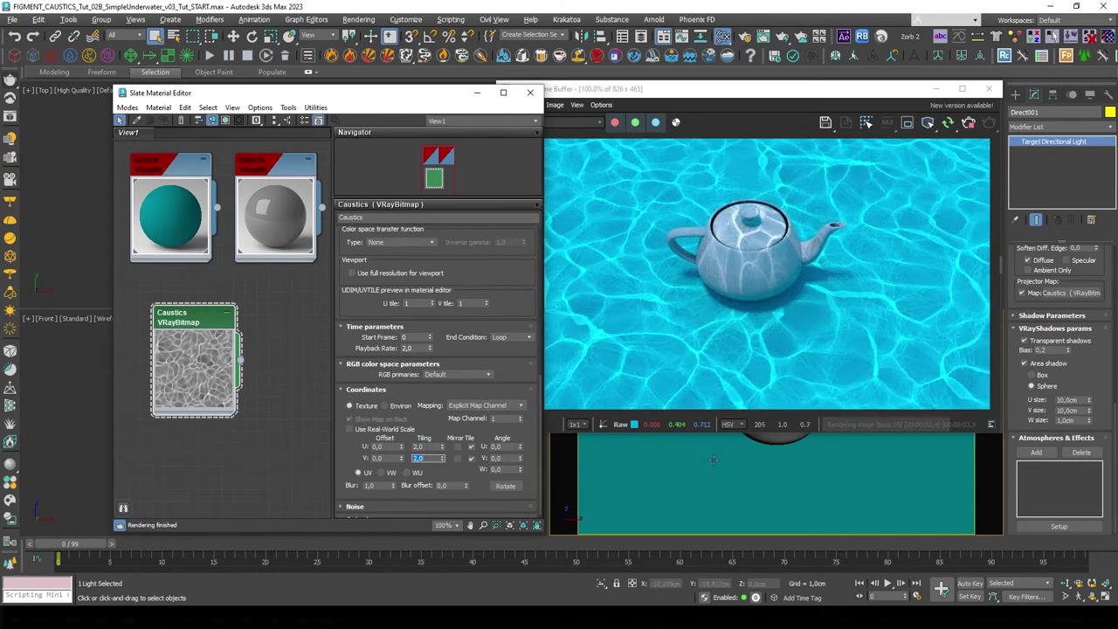
Try a U and V tiling of 4 on the Caustics bitmap and return both values to 2.
double_click(418, 446)
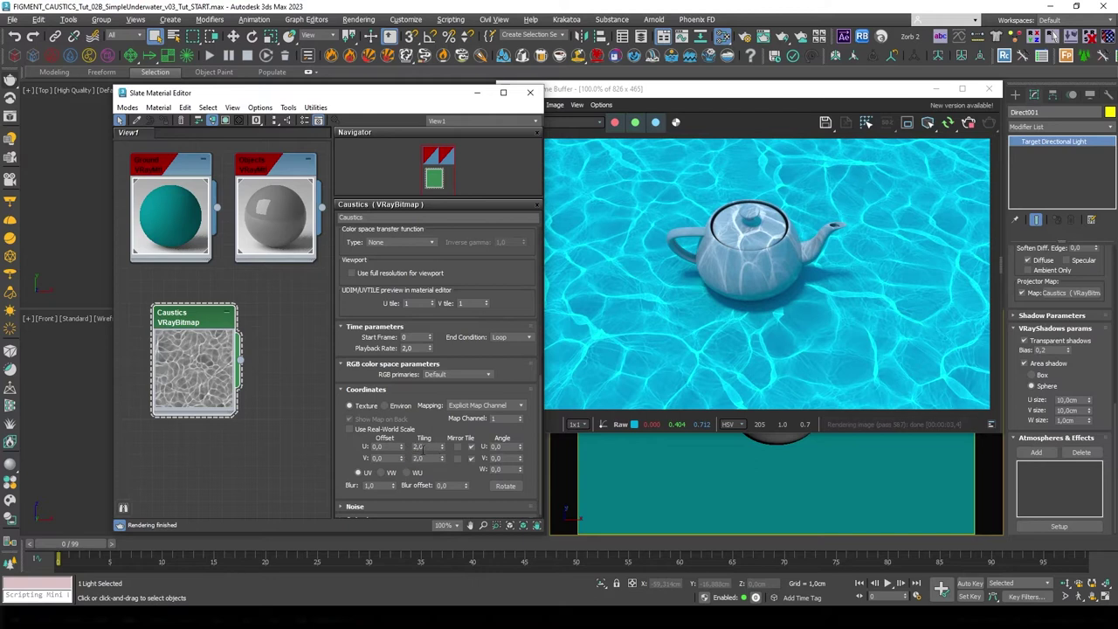
type("4")
key("Tab")
type("4")
key("Return")
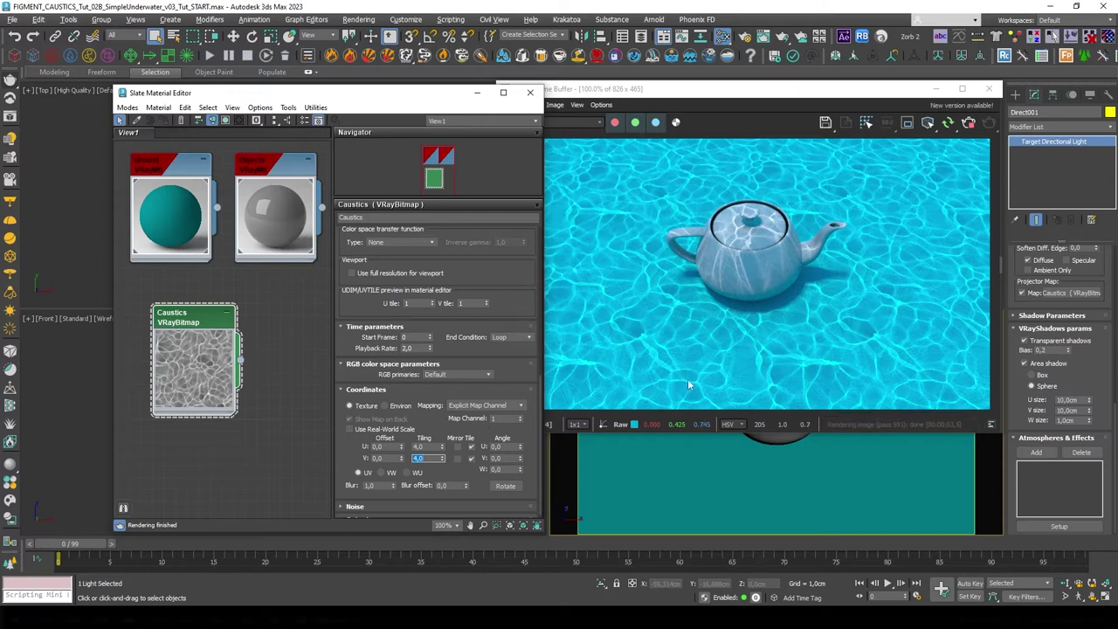
type("2")
key("shift+Tab")
type("2")
key("Return")
Try moving the direct light to the opposite side of the teapot in the Front view and undo the moves.
left_click(529, 92)
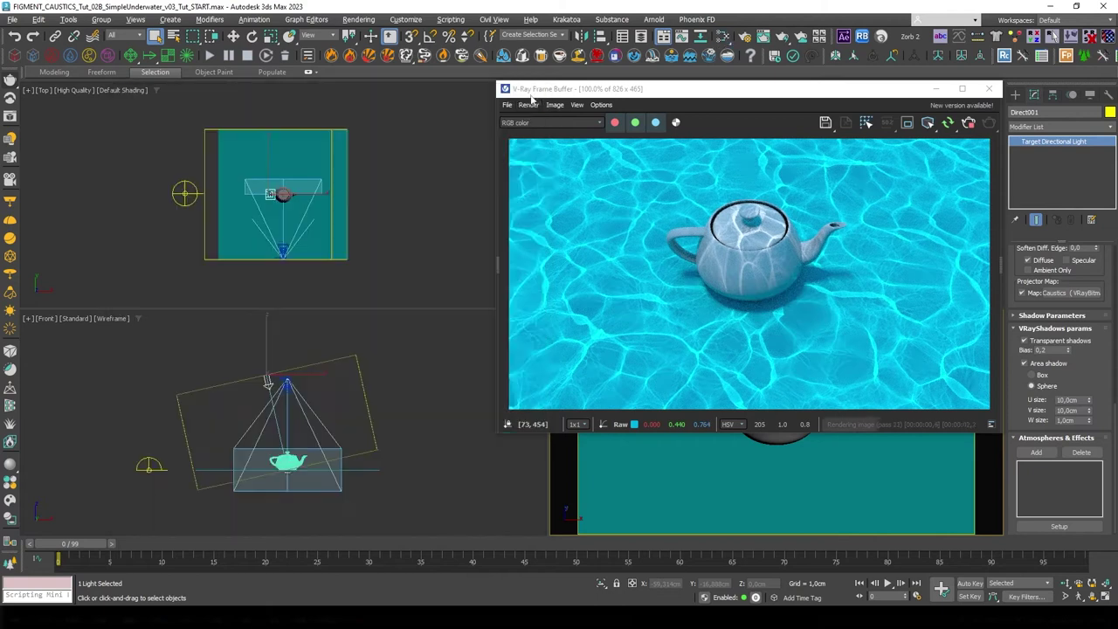
key("w")
left_click(302, 374)
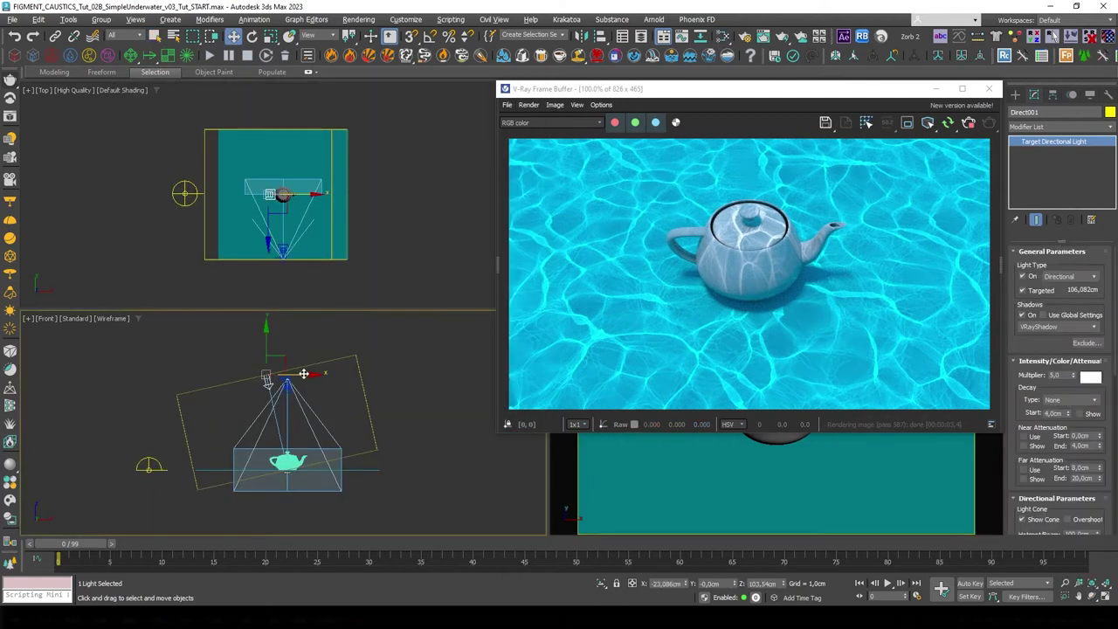
left_click_drag(303, 373, 420, 371)
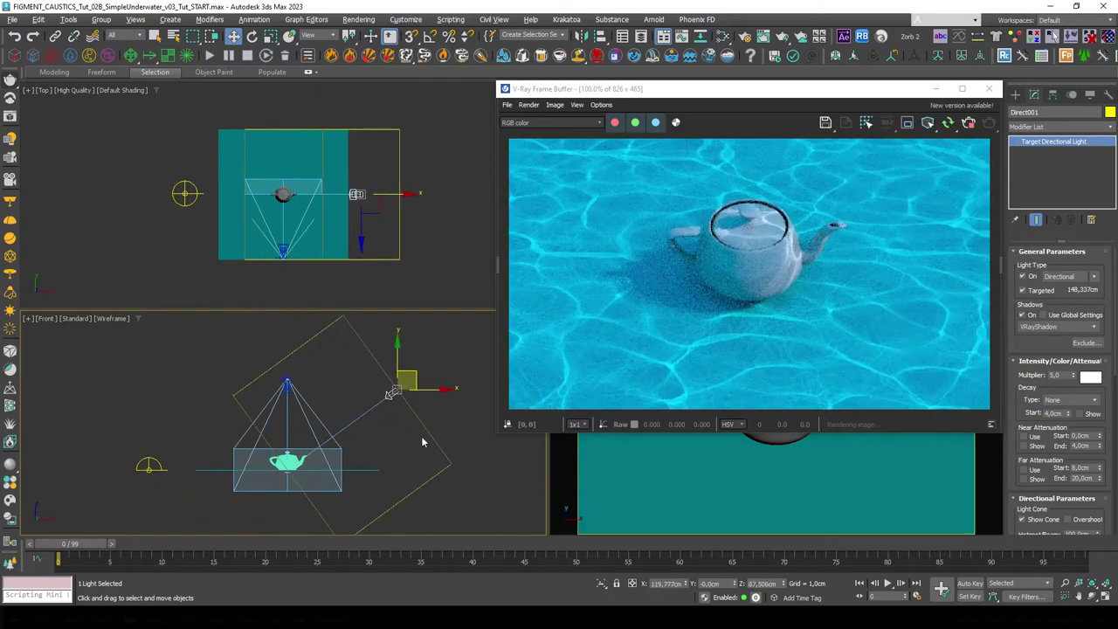
key("ctrl+z")
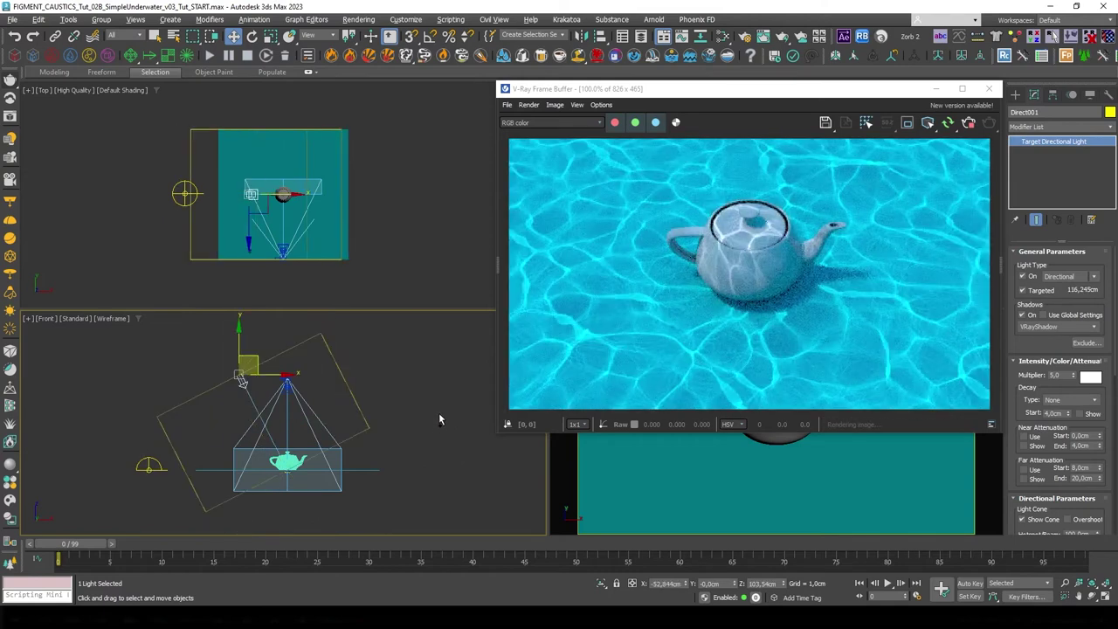
key("ctrl+z")
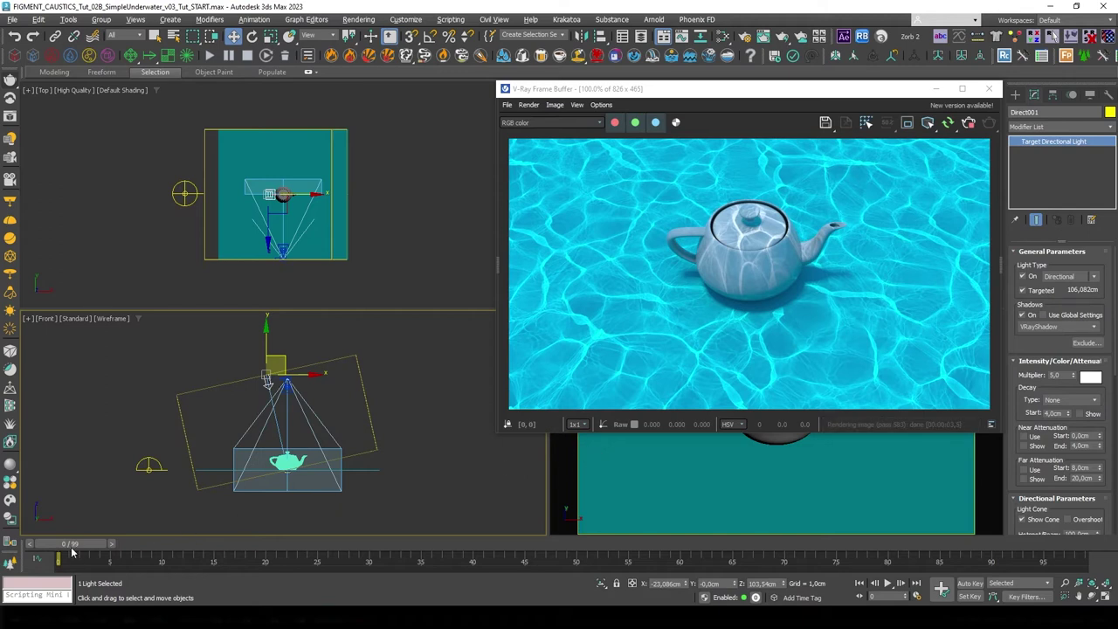
Scrub the timeline between frames 0 and 13 to examine the caustics animation in the Caustics bitmap preview and the render.
mouse_move(73, 550)
left_mouse_down()
mouse_move(191, 547)
mouse_move(54, 540)
left_mouse_up()
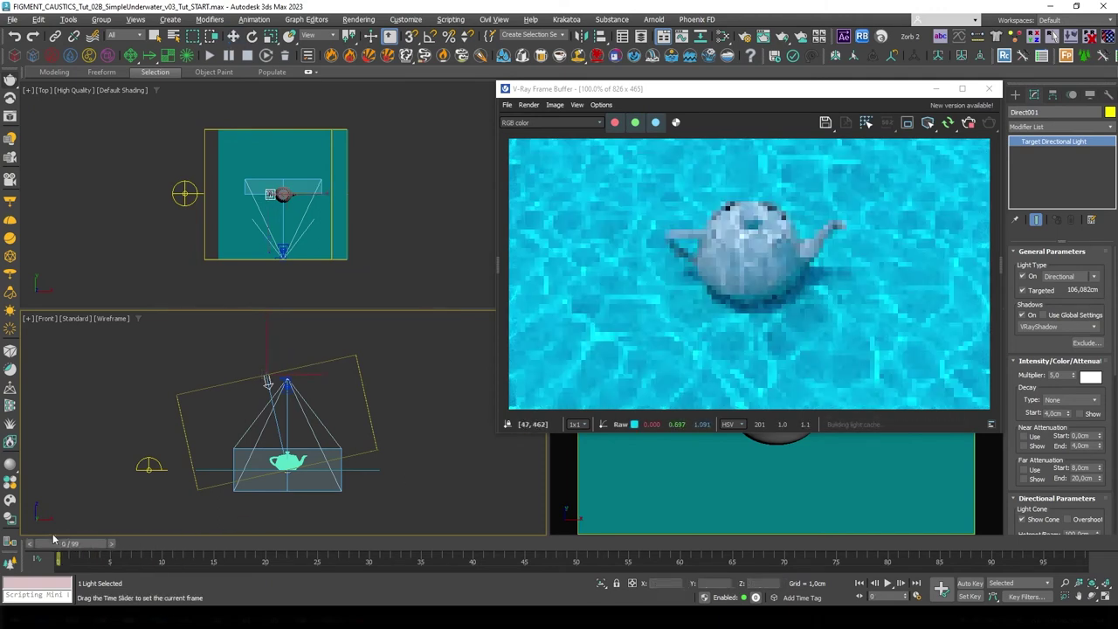
key("m")
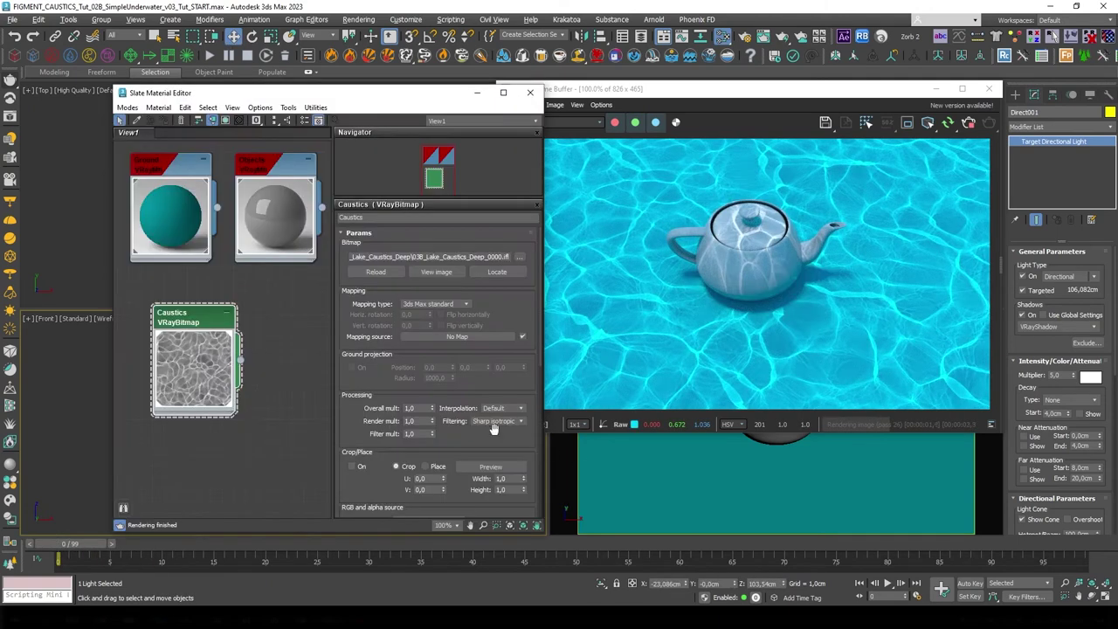
left_click_drag(370, 97, 365, 97)
left_click_drag(75, 548, 205, 543)
key("w")
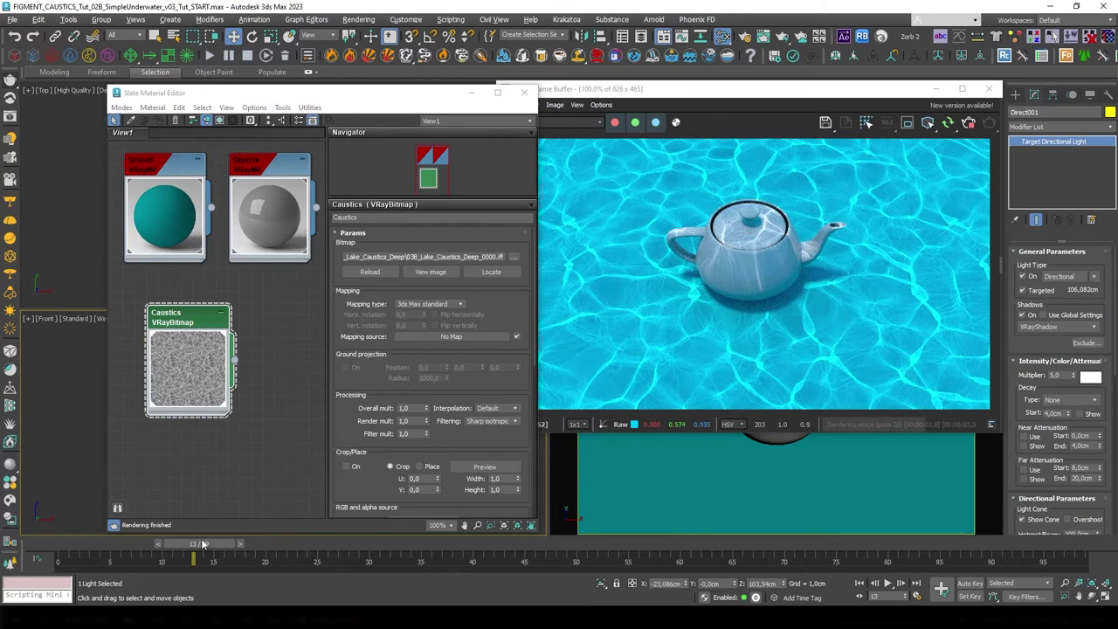
mouse_move(203, 543)
left_mouse_down()
mouse_move(85, 534)
mouse_move(212, 549)
left_mouse_up()
key("w")
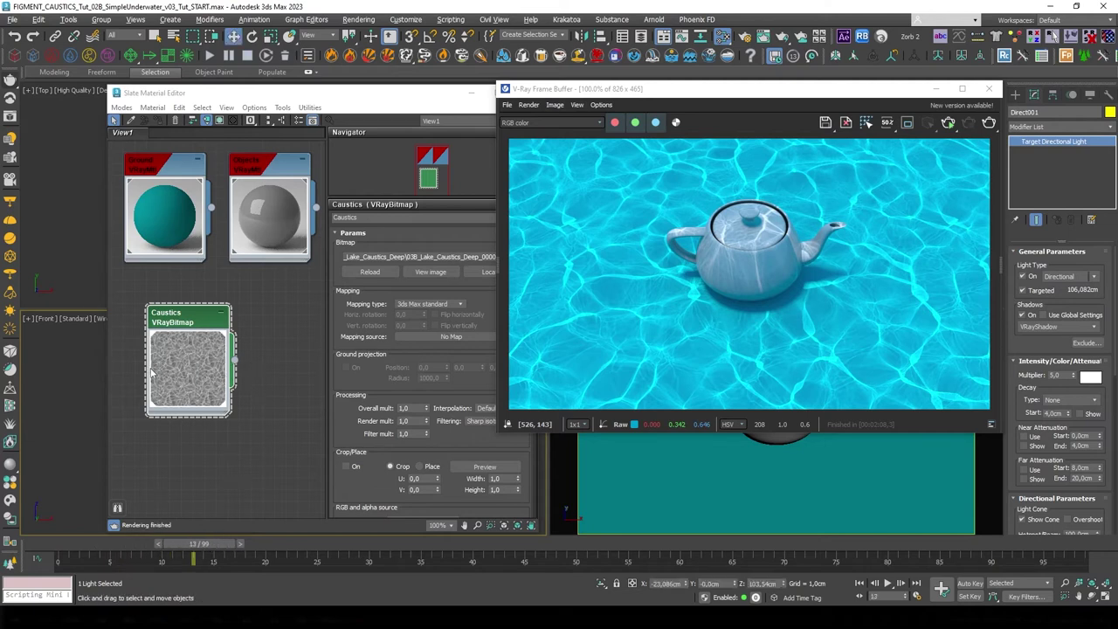
left_click_drag(193, 549, 70, 543)
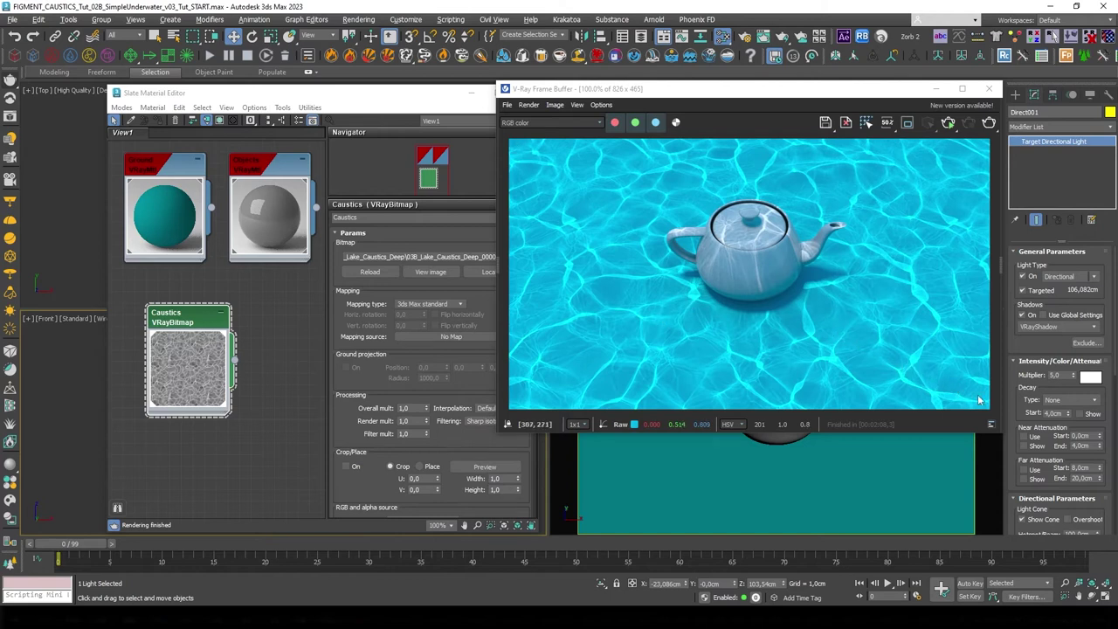
Close the render window and switch the second Front viewport to the Direct001 light view with default shading.
left_click(988, 89)
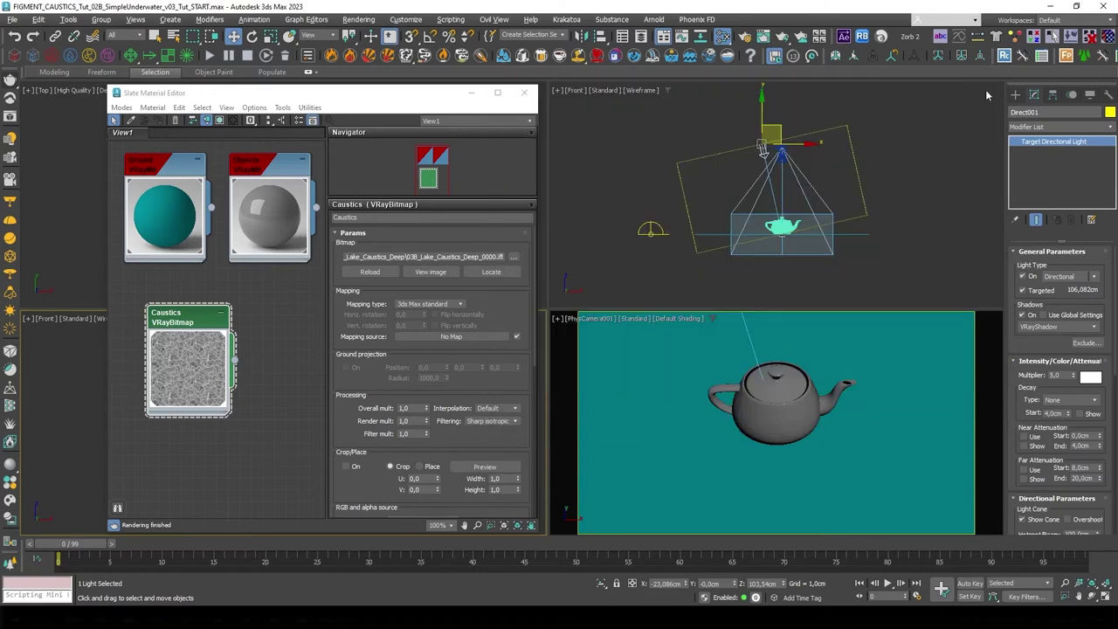
middle_click(662, 206)
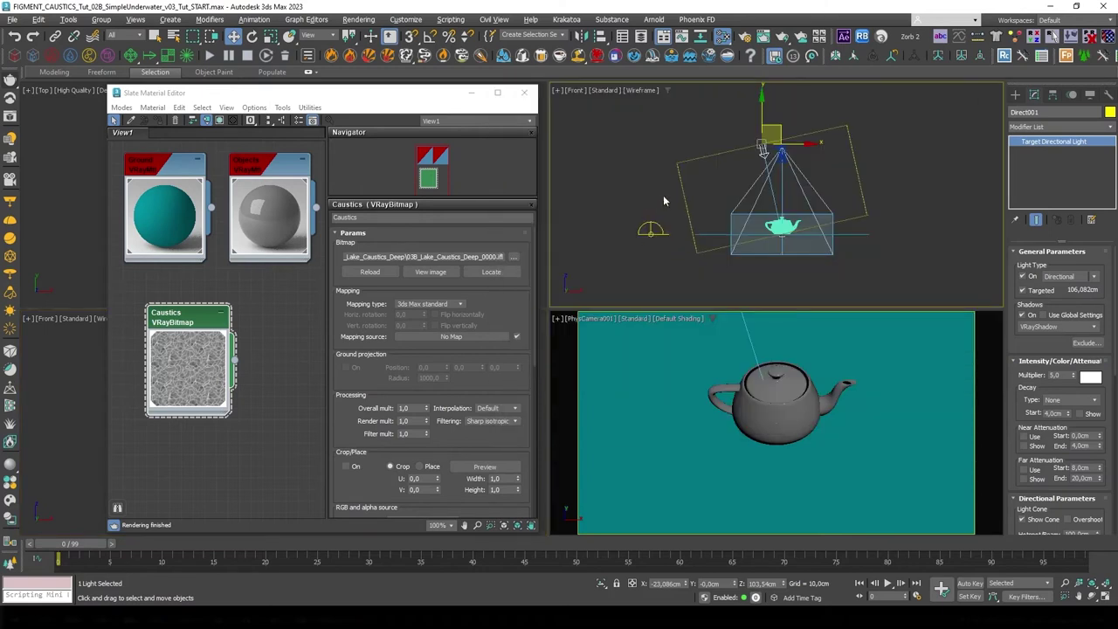
left_click(578, 91)
mouse_move(625, 116)
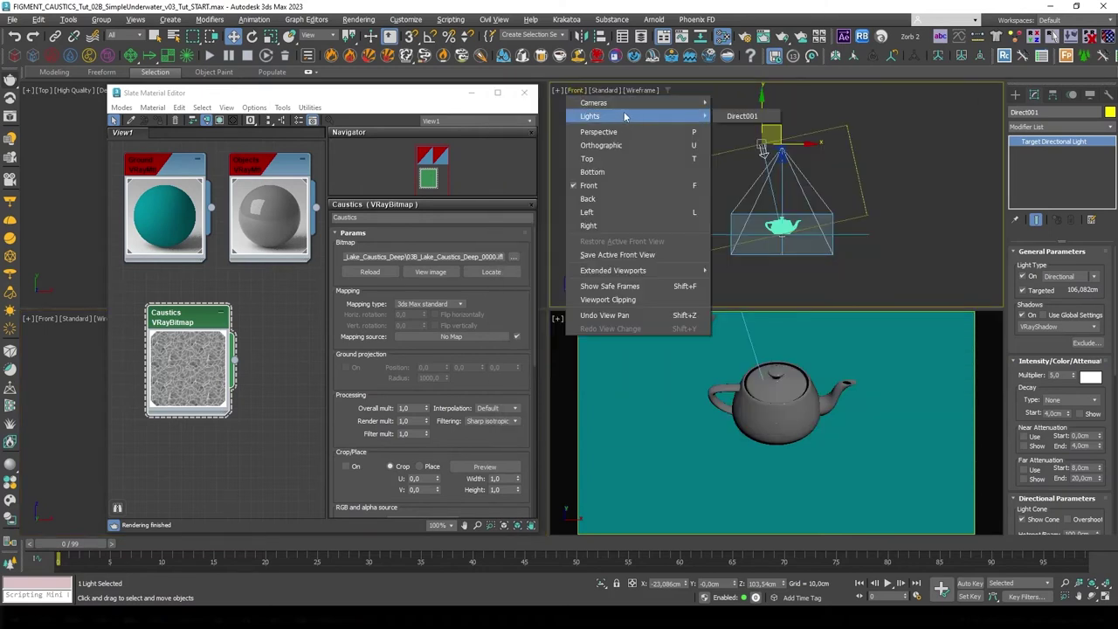
left_click(735, 117)
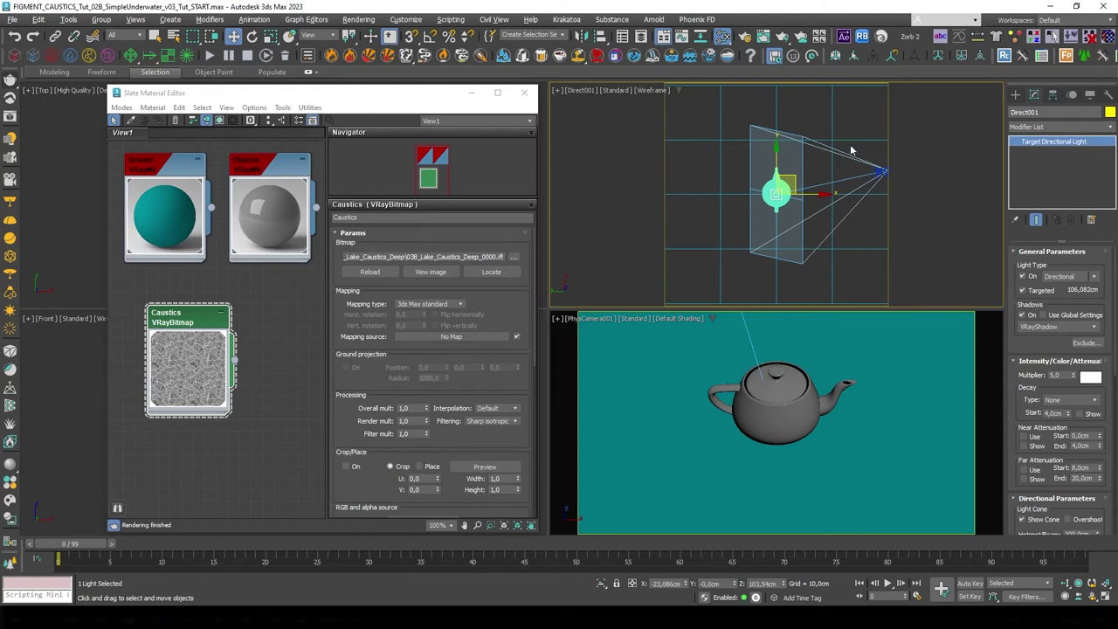
key("F3")
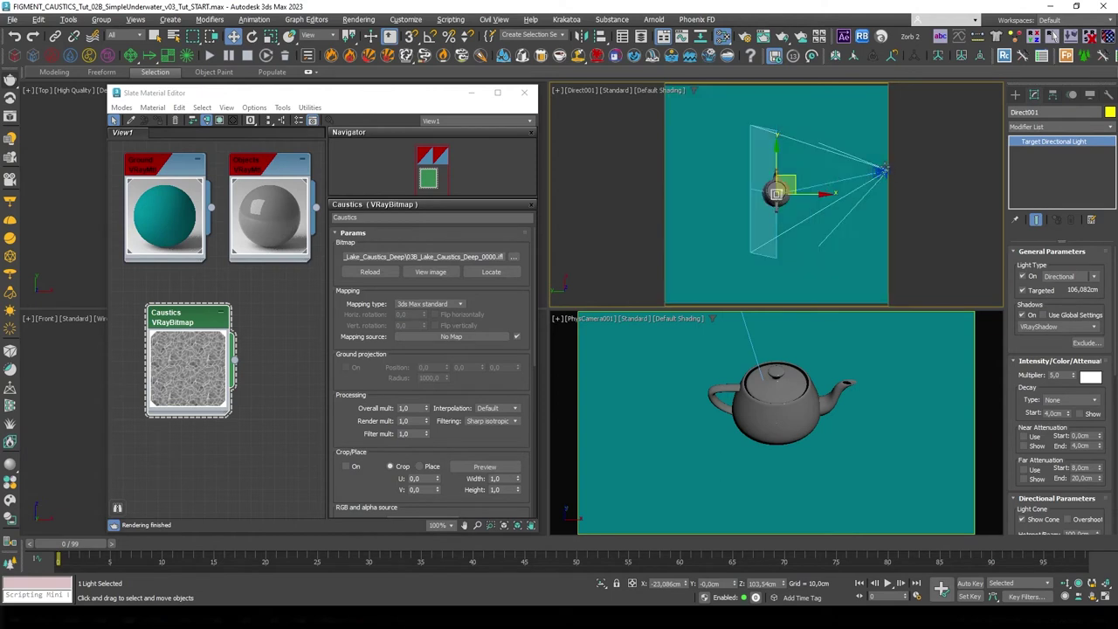
Try a W angle of 90 on the Caustics bitmap and scrub the timeline to frame 17 to check the motion direction.
left_click_drag(77, 545, 168, 545)
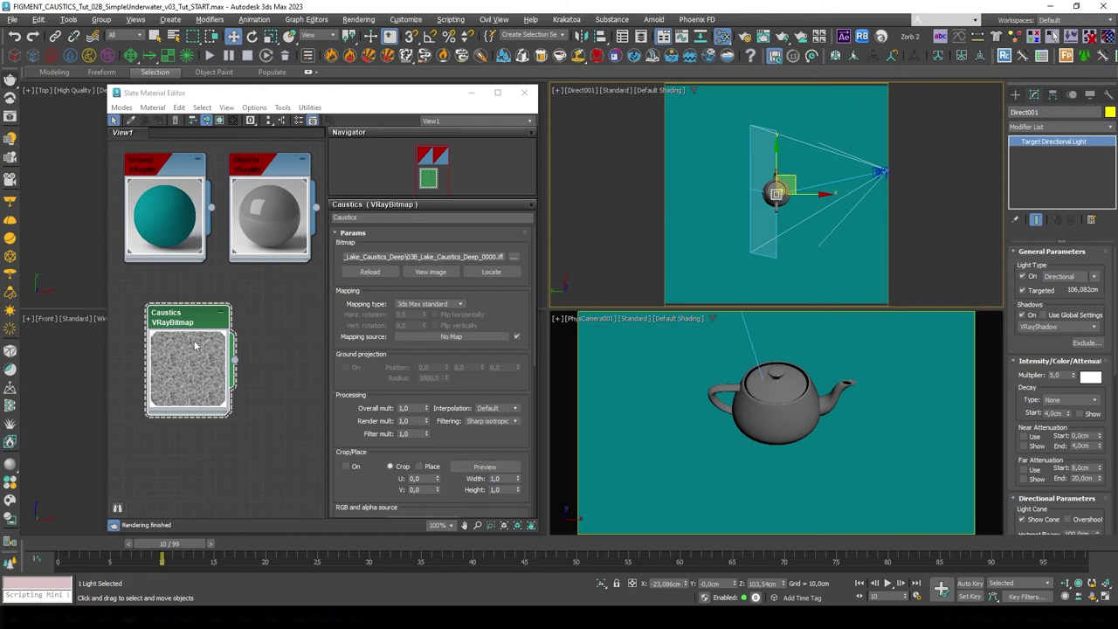
scroll(472, 437, "down", 10)
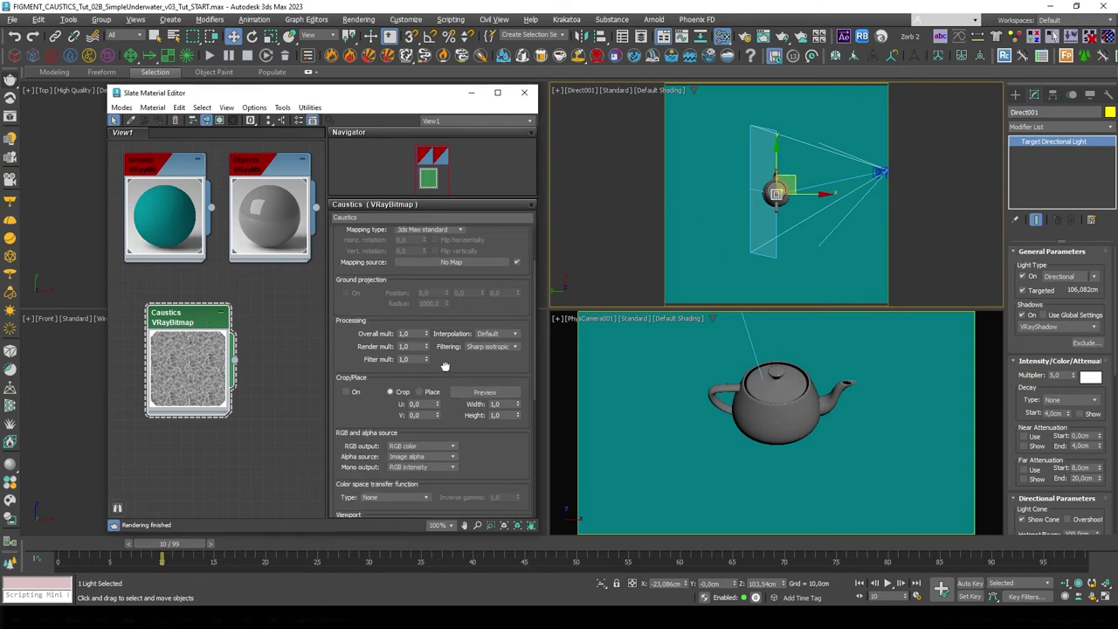
scroll(505, 446, "down", 2)
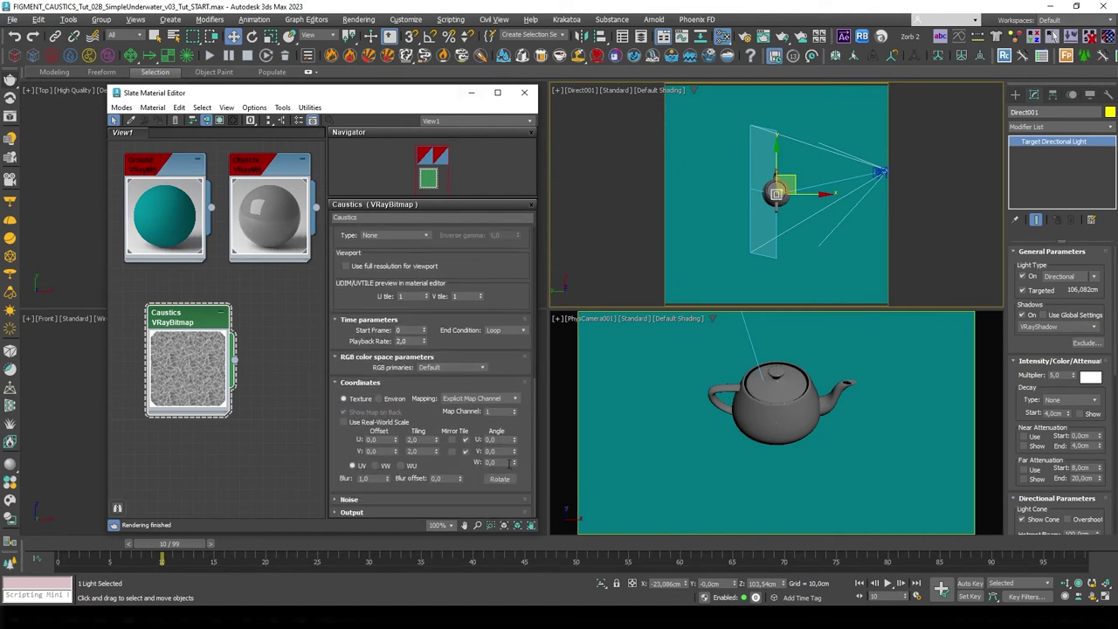
double_click(498, 462)
type("90")
key("Return")
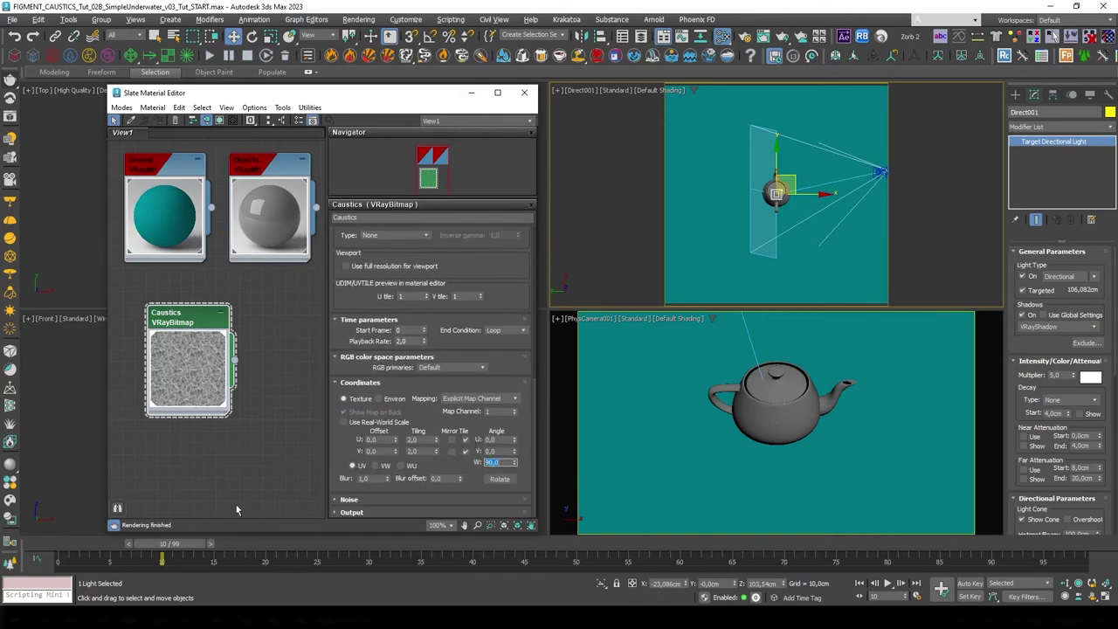
left_click_drag(54, 545, 236, 542)
key("w")
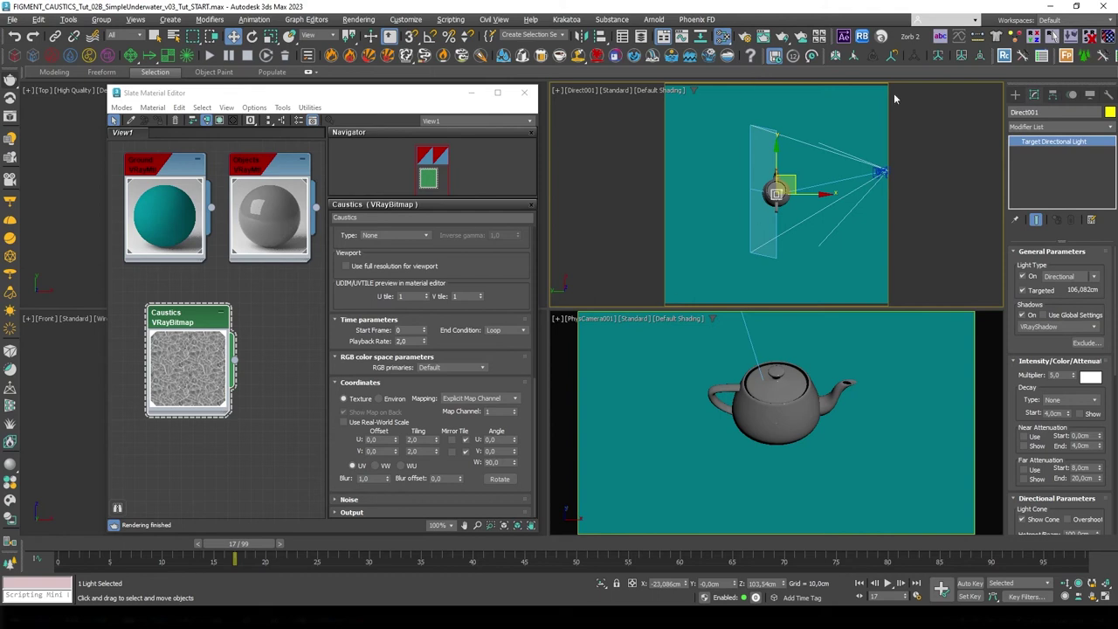
Set the Caustics bitmap's W angle to 135 and scrub the animation to check the pattern's direction of movement.
double_click(498, 463)
type("135")
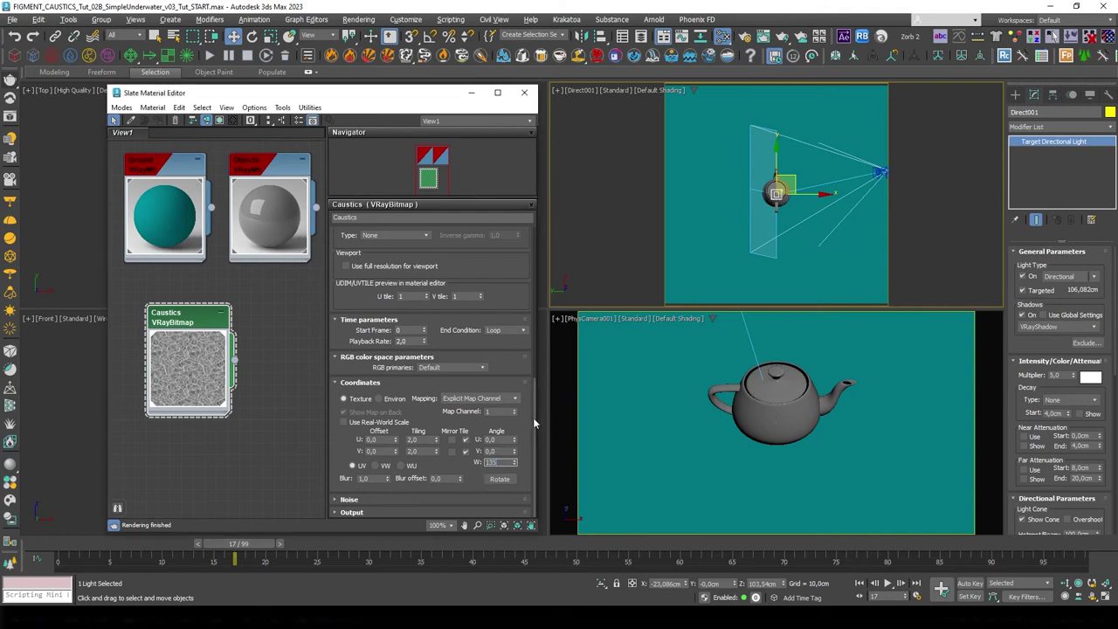
key("Return")
left_click(74, 546)
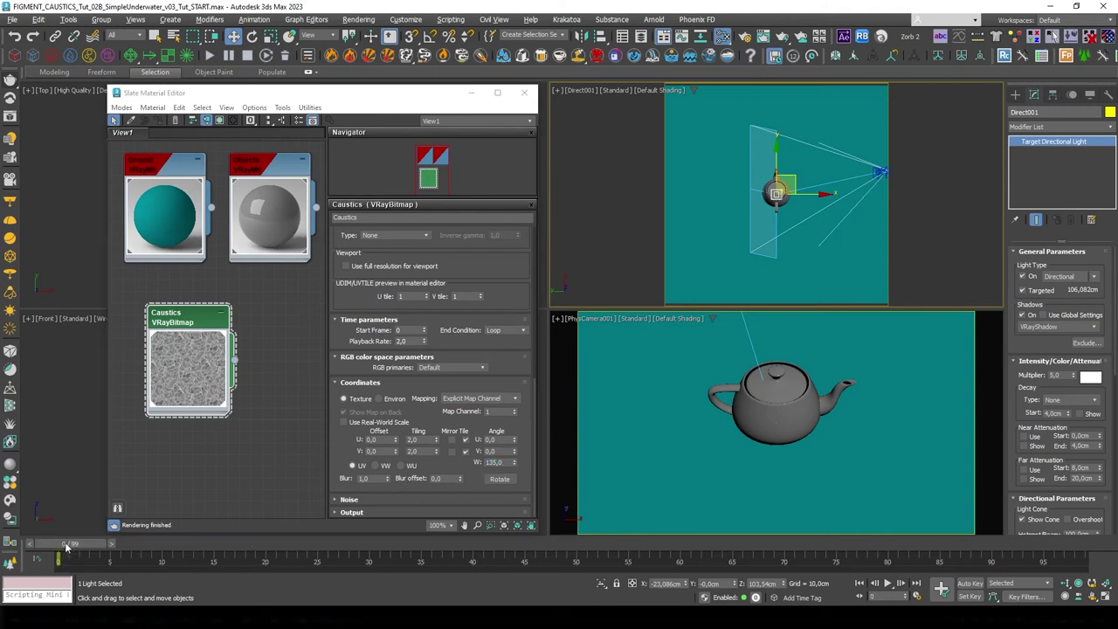
left_click_drag(66, 546, 266, 546)
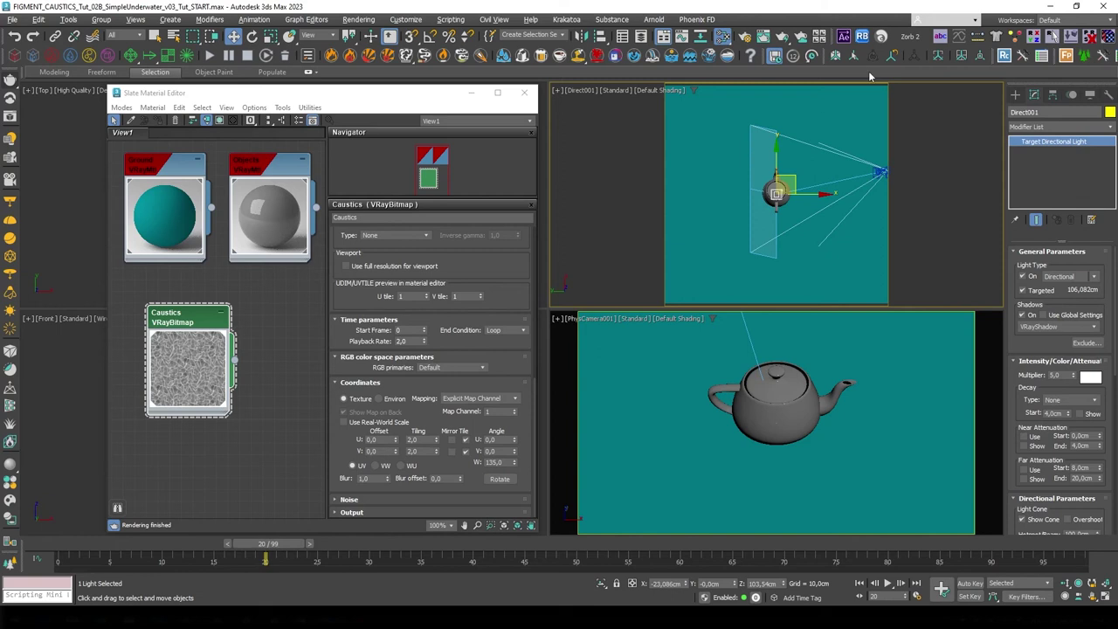
right_click(920, 468)
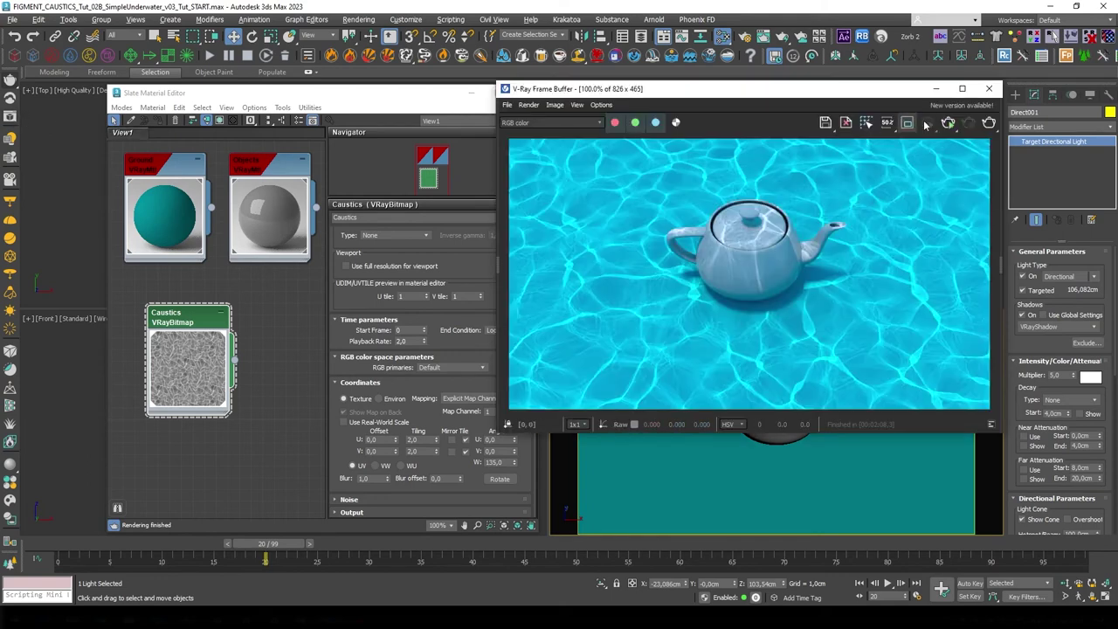
left_click_drag(236, 542, 188, 556)
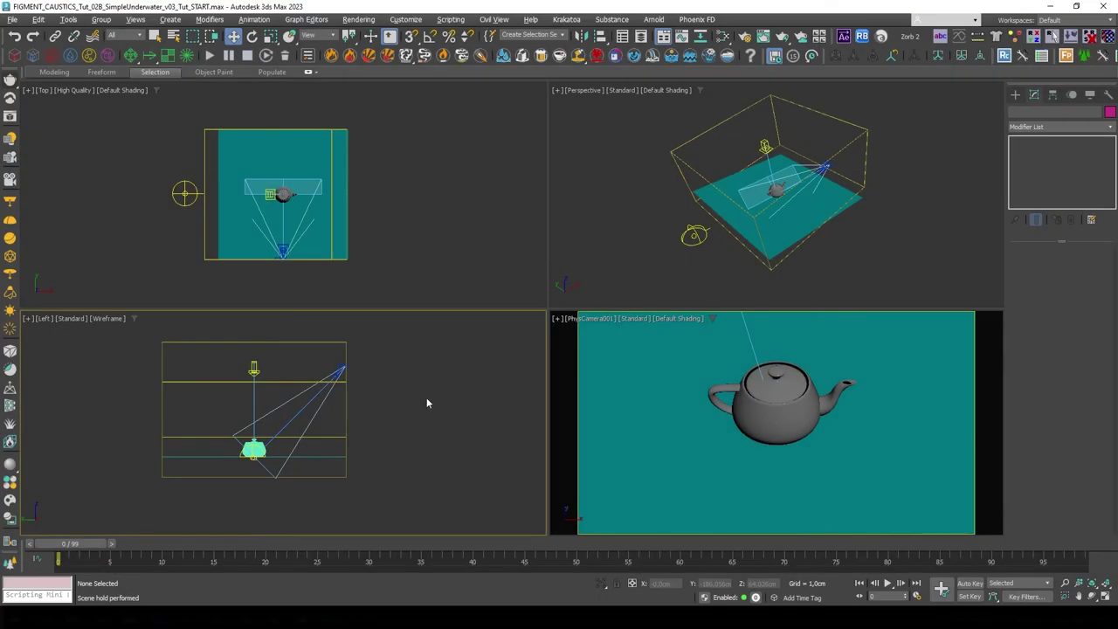
Move the physical camera up and farther away from the teapot in the Left view.
left_click(342, 367)
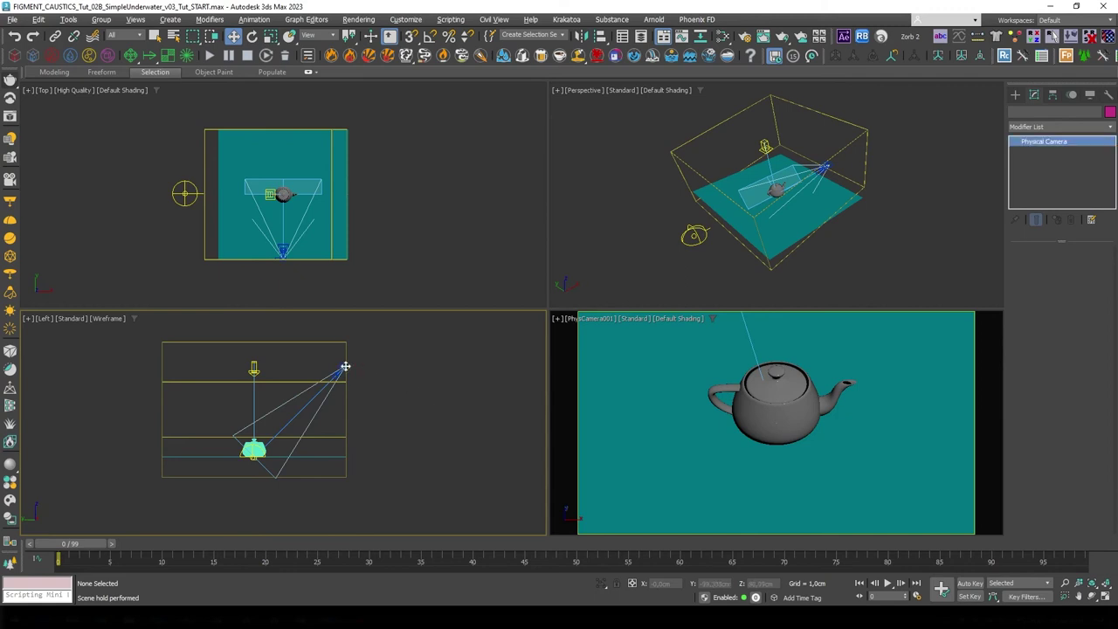
right_click(344, 367)
key("Escape")
left_click_drag(360, 361, 490, 278)
Enlarge the ground plane to a length of 406 cm and a width of about 419 cm to fill the camera view.
right_click(945, 392)
left_click(893, 367)
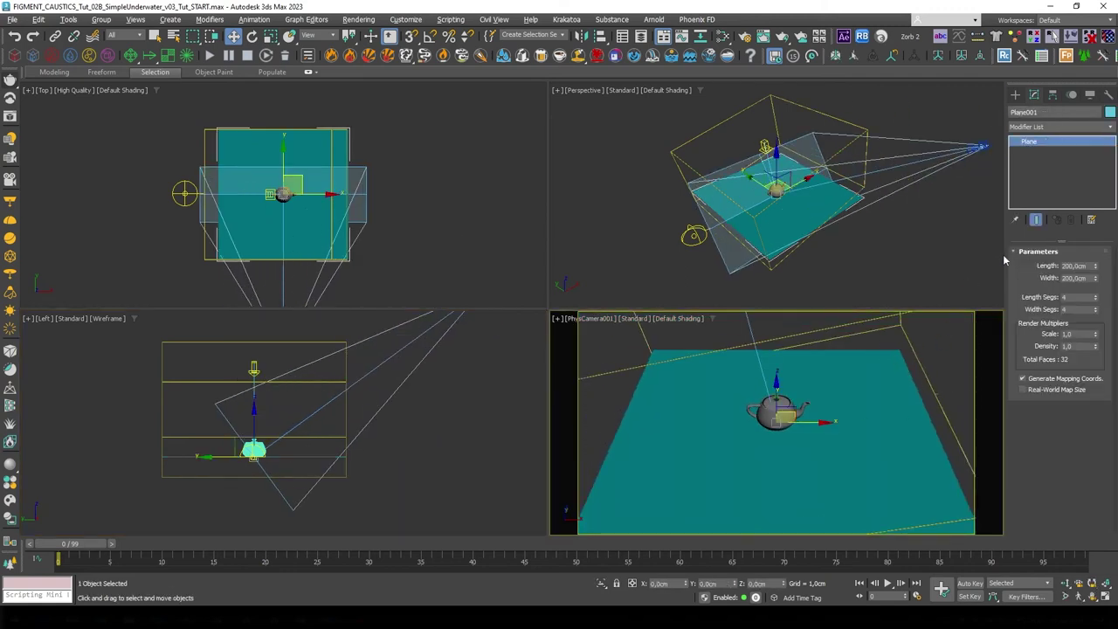
left_click_drag(1096, 279, 1098, 262)
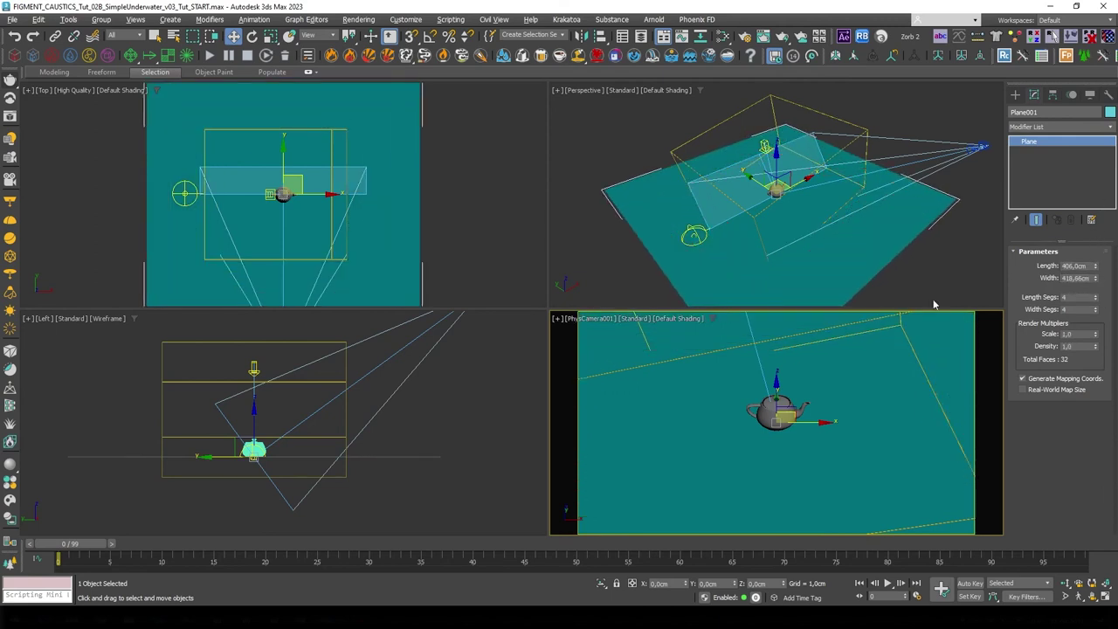
Set the direct light's Hotspot/Beam to 200 cm and start an interactive render of the camera view.
middle_click_drag(808, 236, 795, 214, "alt")
left_click(768, 135)
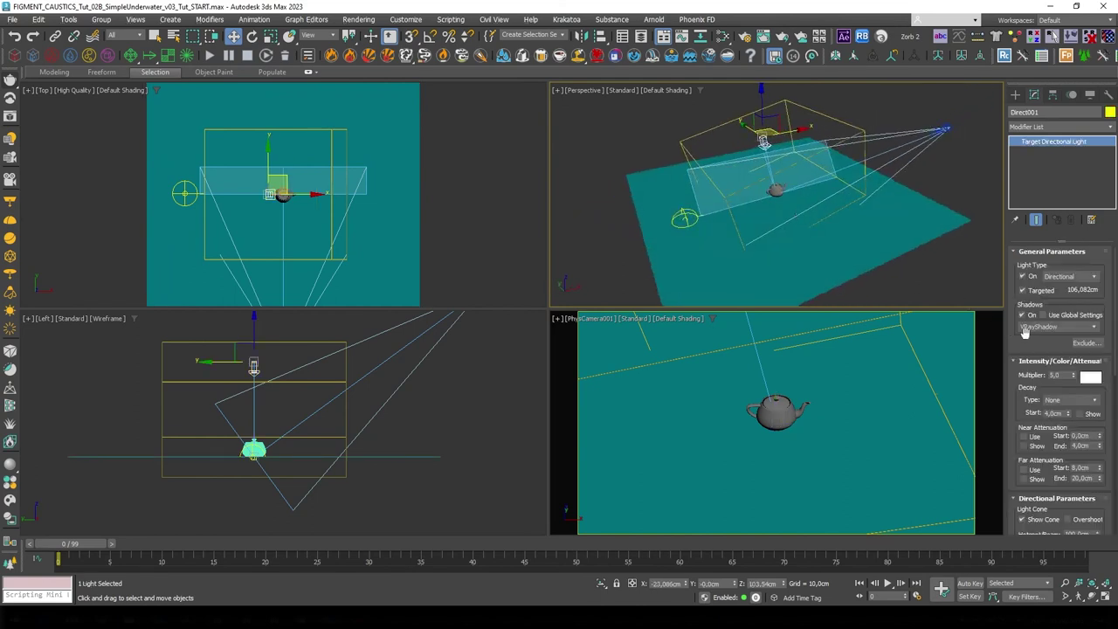
left_click_drag(1023, 404, 1024, 286)
left_click_drag(1096, 418, 1078, 402)
type("200")
key("Return")
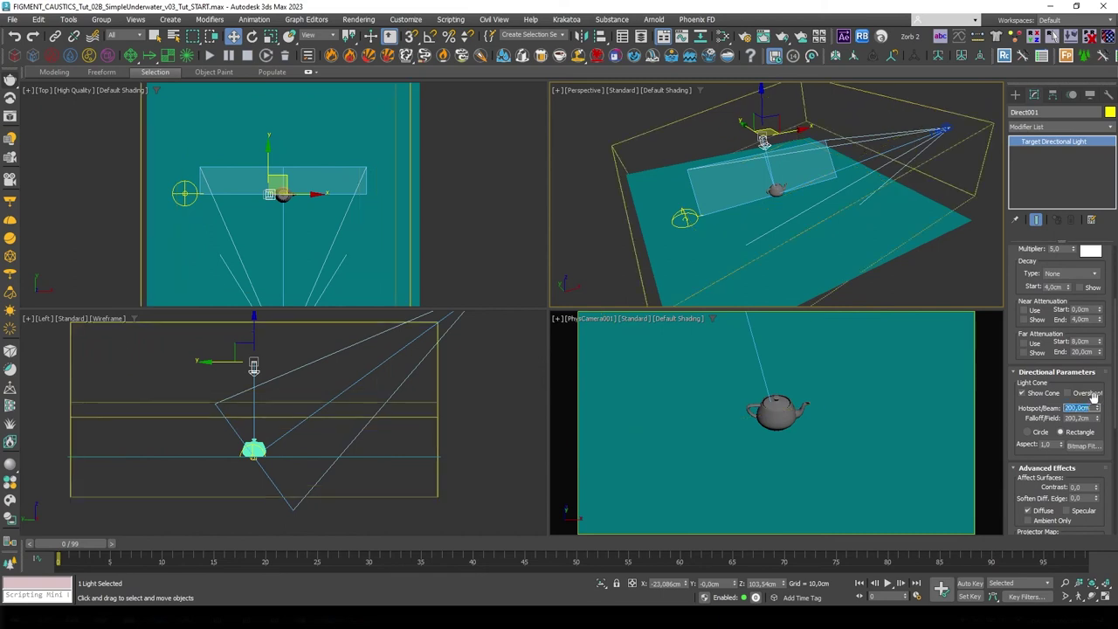
middle_click_drag(766, 194, 822, 204, "alt")
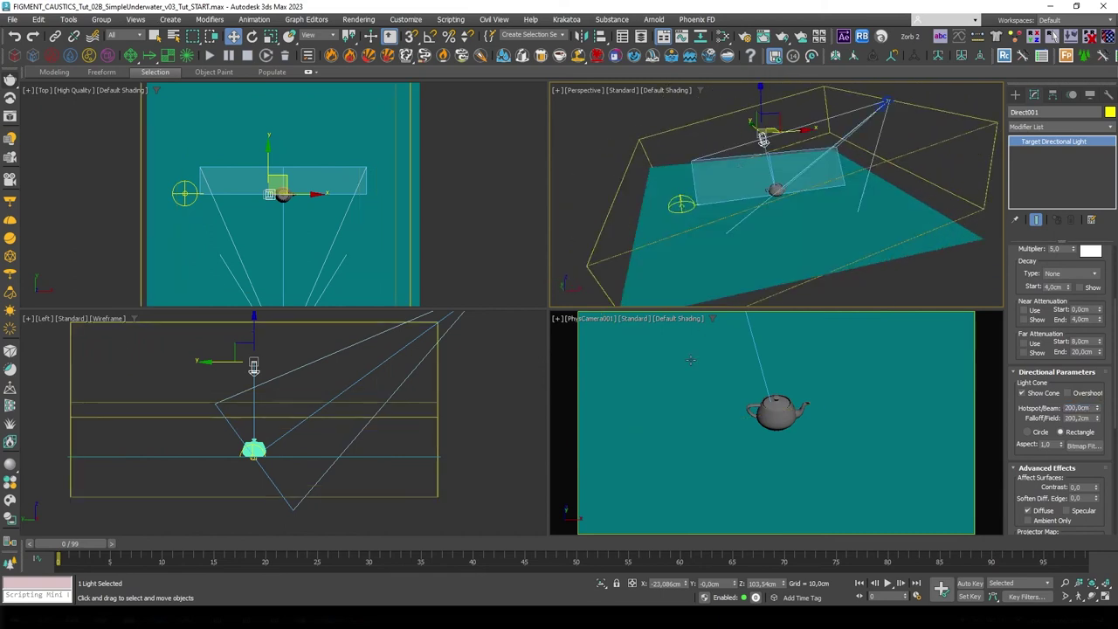
left_click(11, 117)
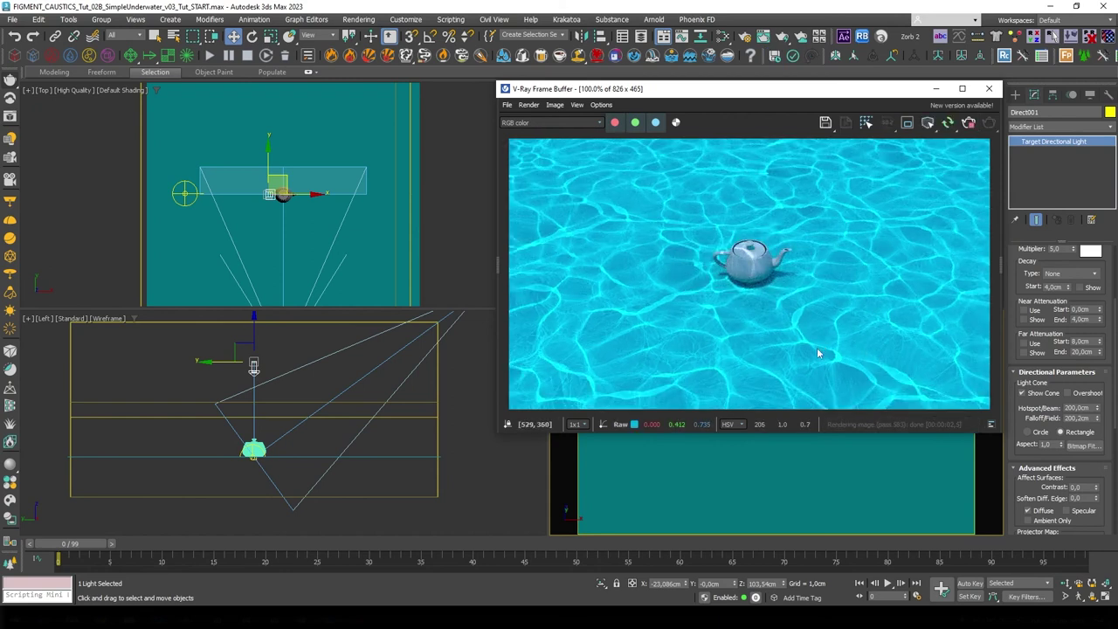
Set the Caustics bitmap's U and V tiling to 4 and scrub the timeline to frame 24 to check the render.
key("m")
scroll(390, 215, "down", 5)
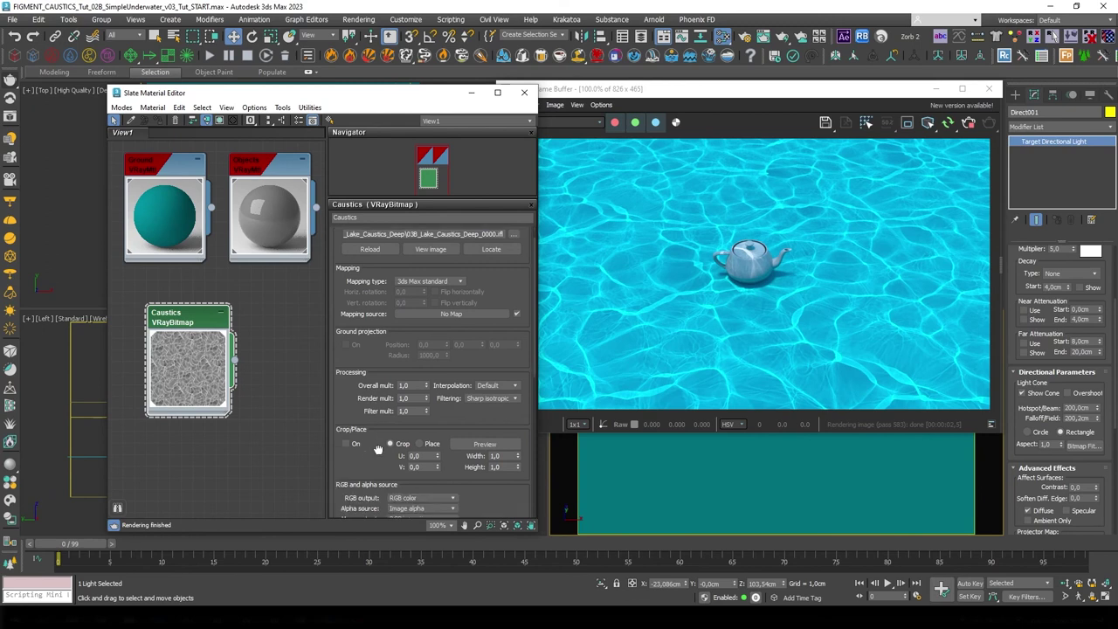
scroll(453, 411, "down", 3)
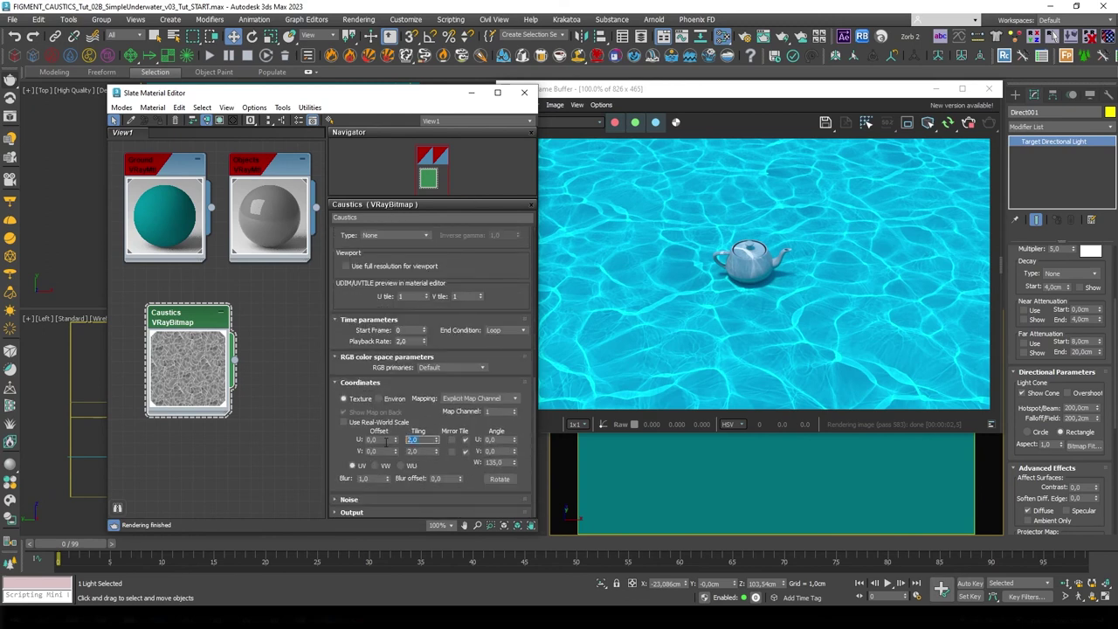
type("4")
key("Tab")
type("4")
key("Return")
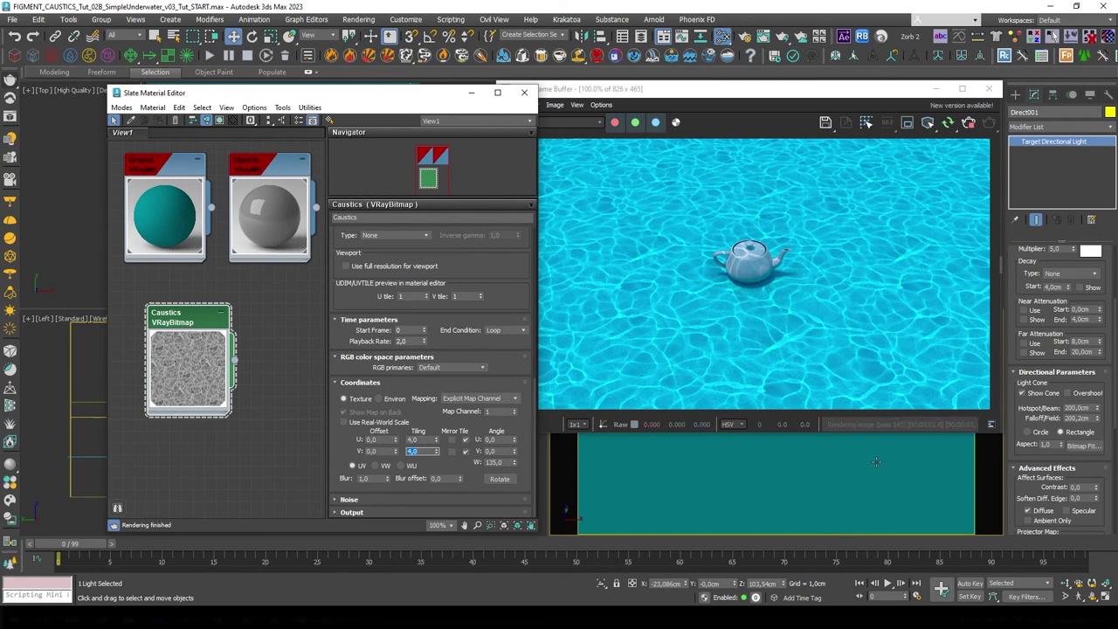
left_click_drag(87, 550, 332, 558)
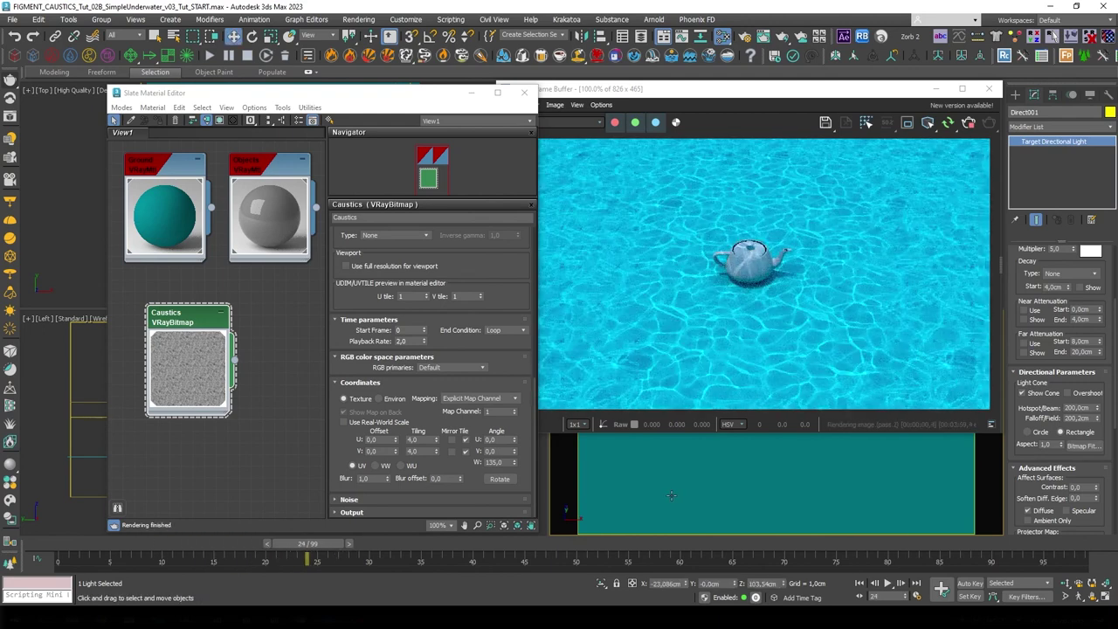